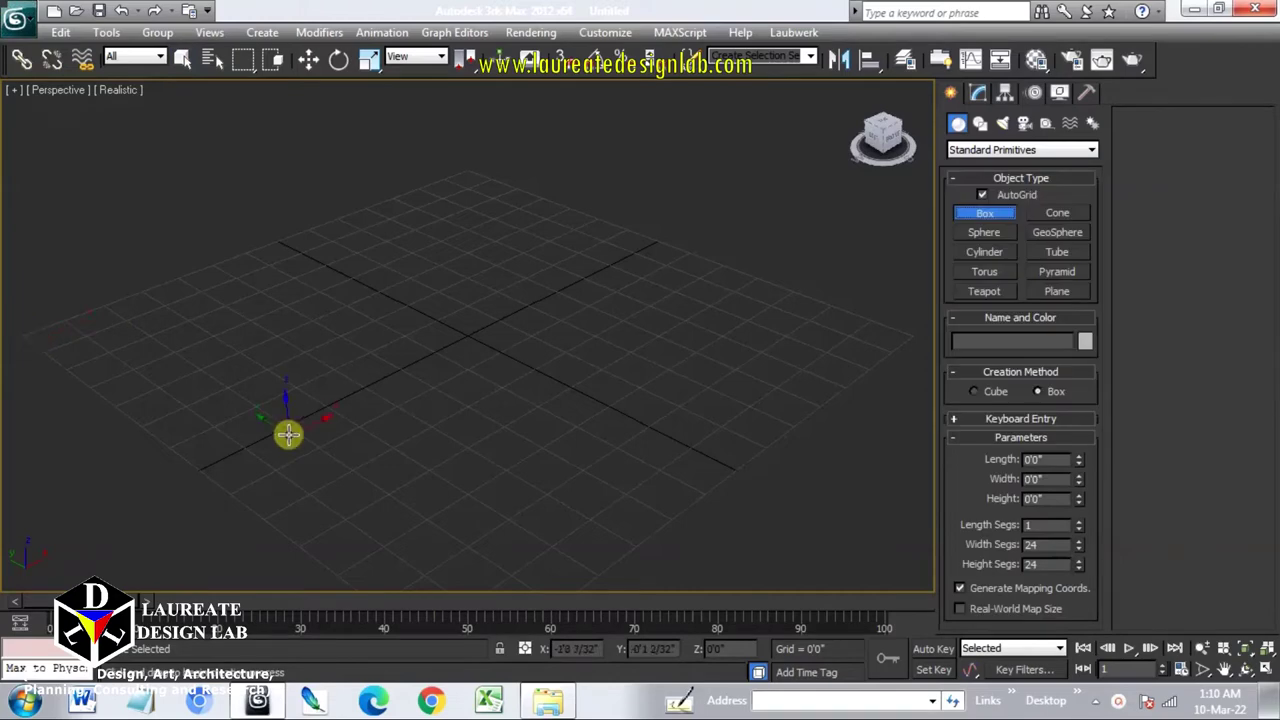
- Draw a 2'1 2/32" wide, 1'3 25/32" tall box with edged faces, then thin its length to 0'0 24/32"
left_click_drag(308, 412, 543, 313)
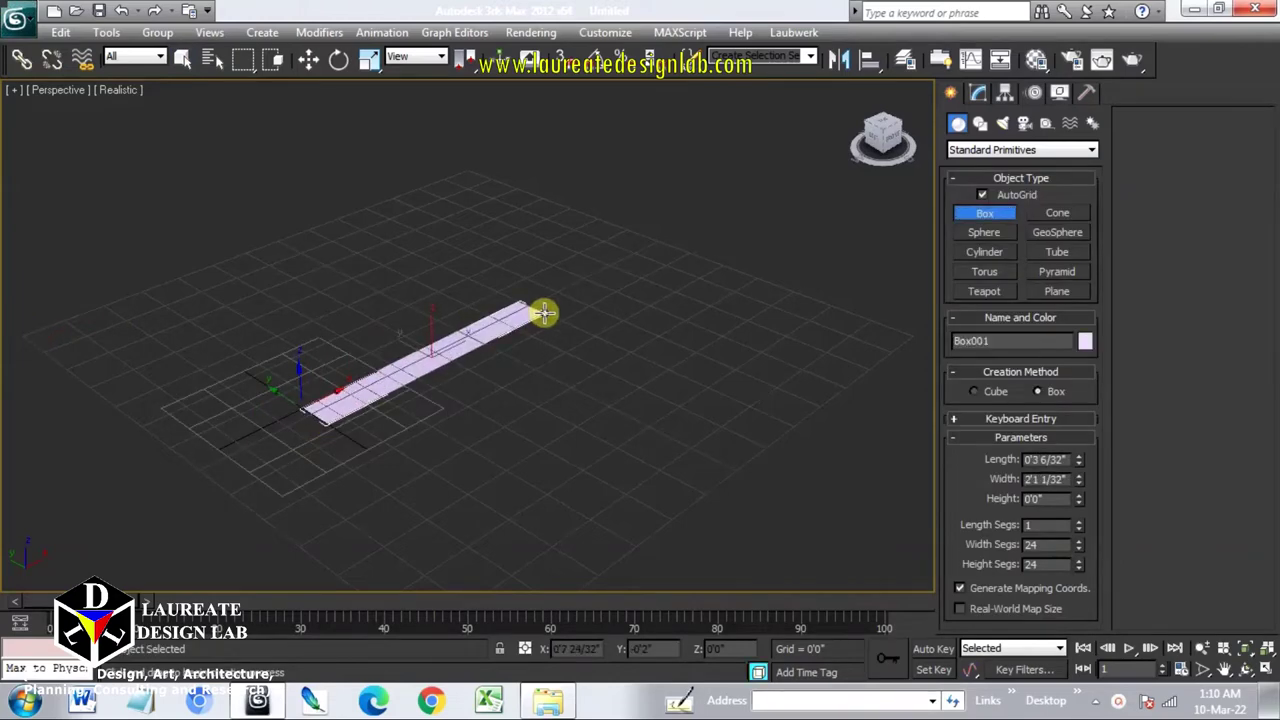
left_click(591, 112)
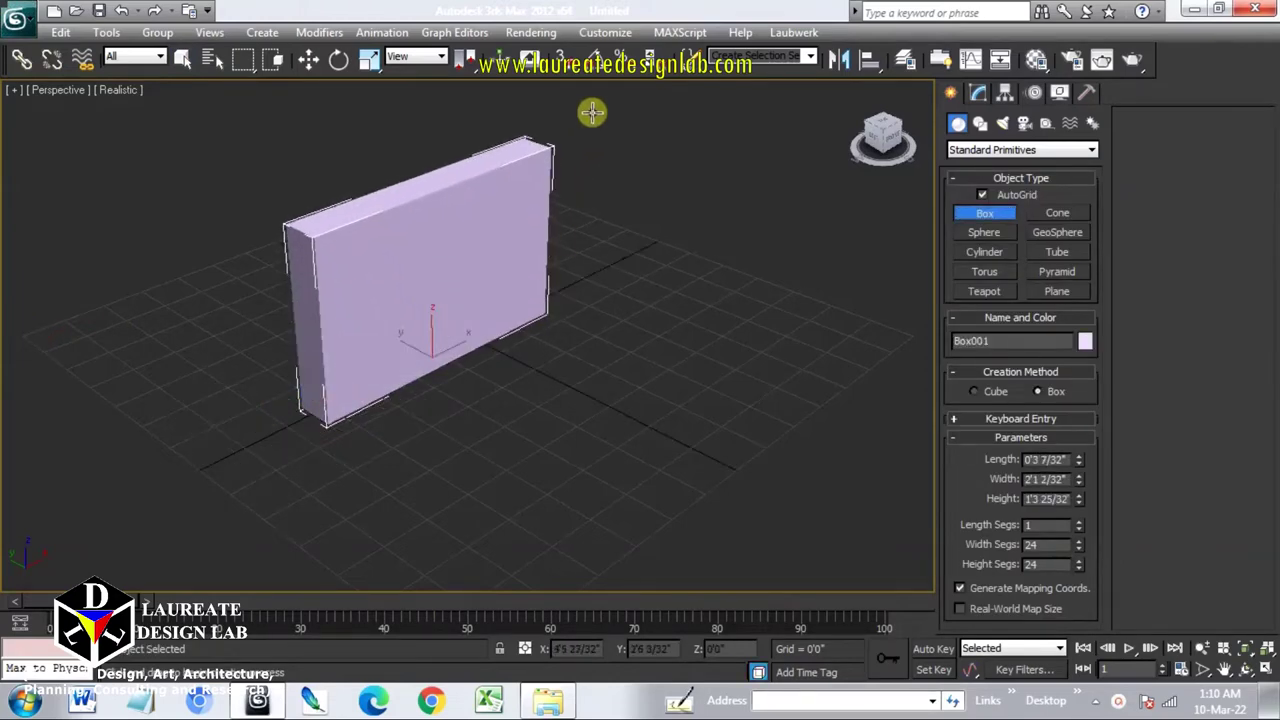
key("F4")
middle_click_drag(534, 294, 600, 326)
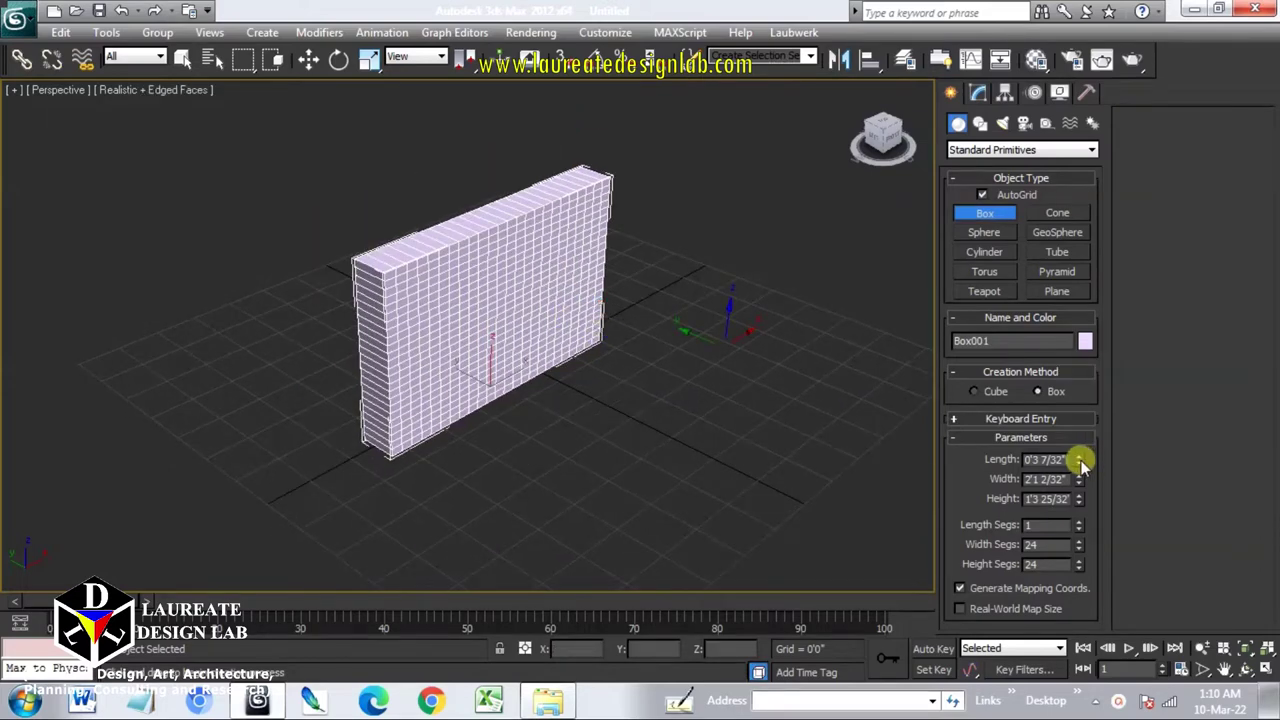
left_click_drag(1080, 460, 1078, 530)
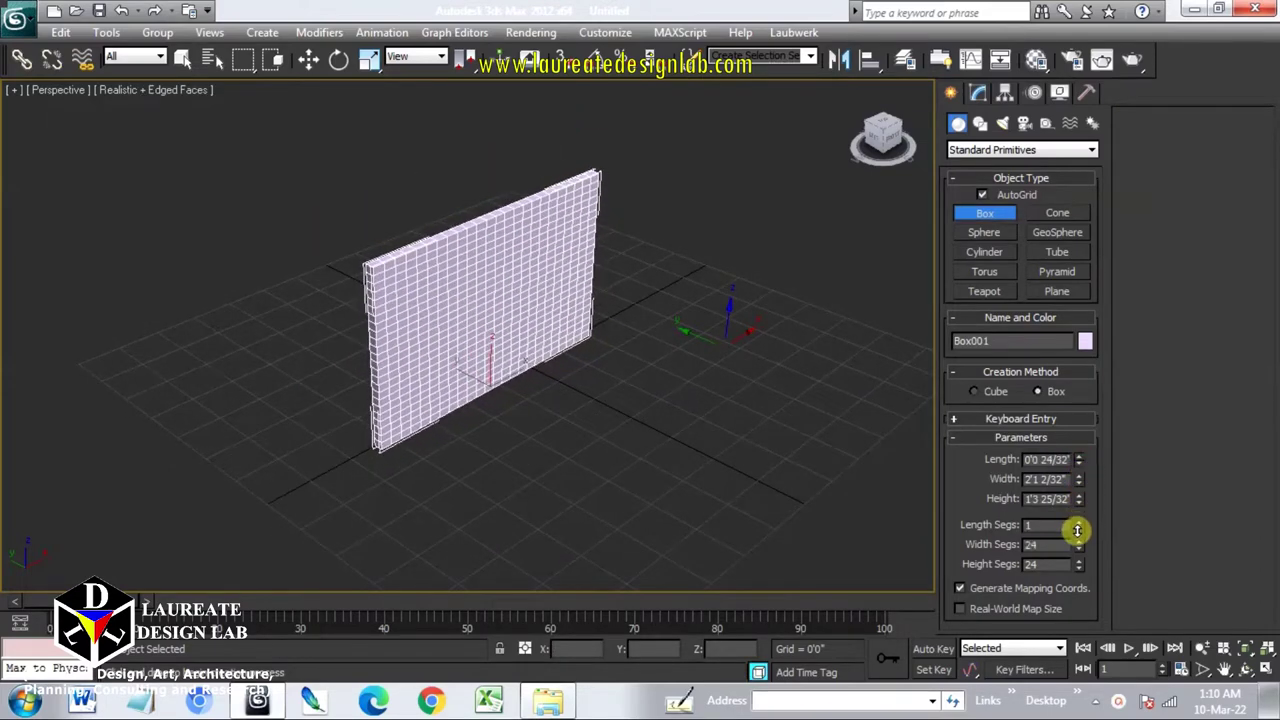
scroll(429, 291, "up", 3)
scroll(434, 291, "down", 2)
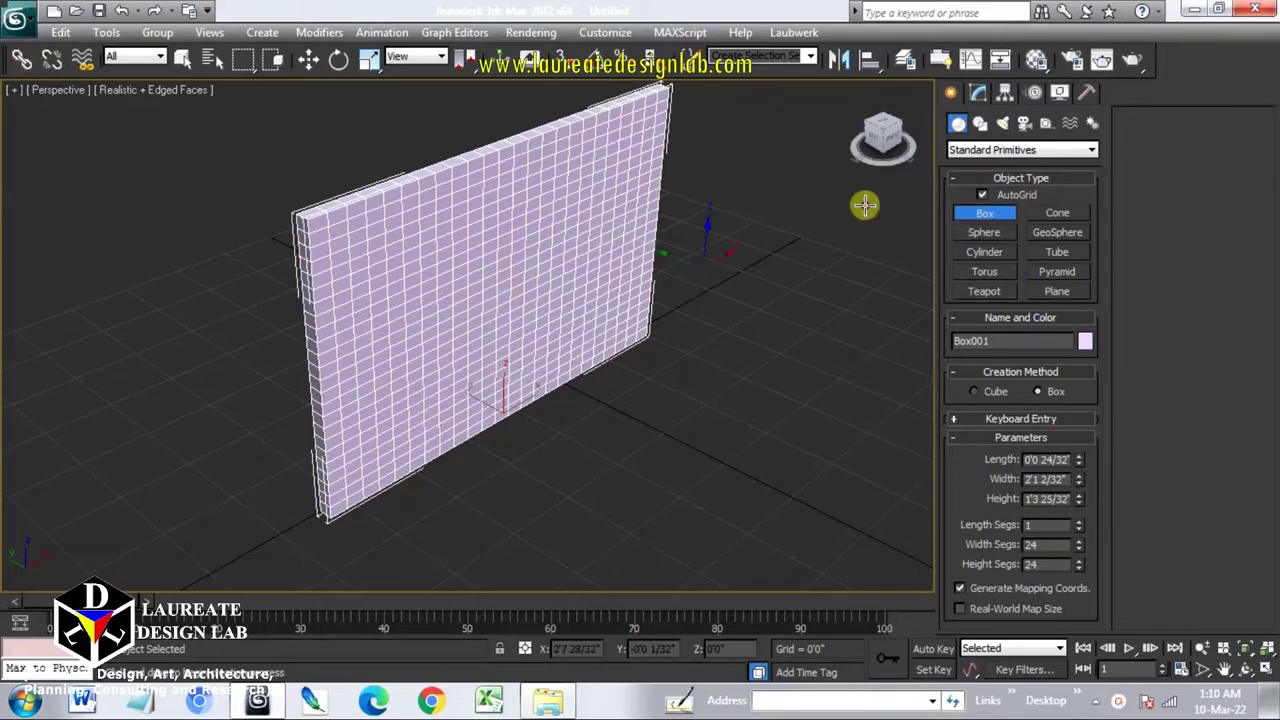
- Apply a Cloth modifier to the panel
left_click(978, 92)
left_click(990, 143)
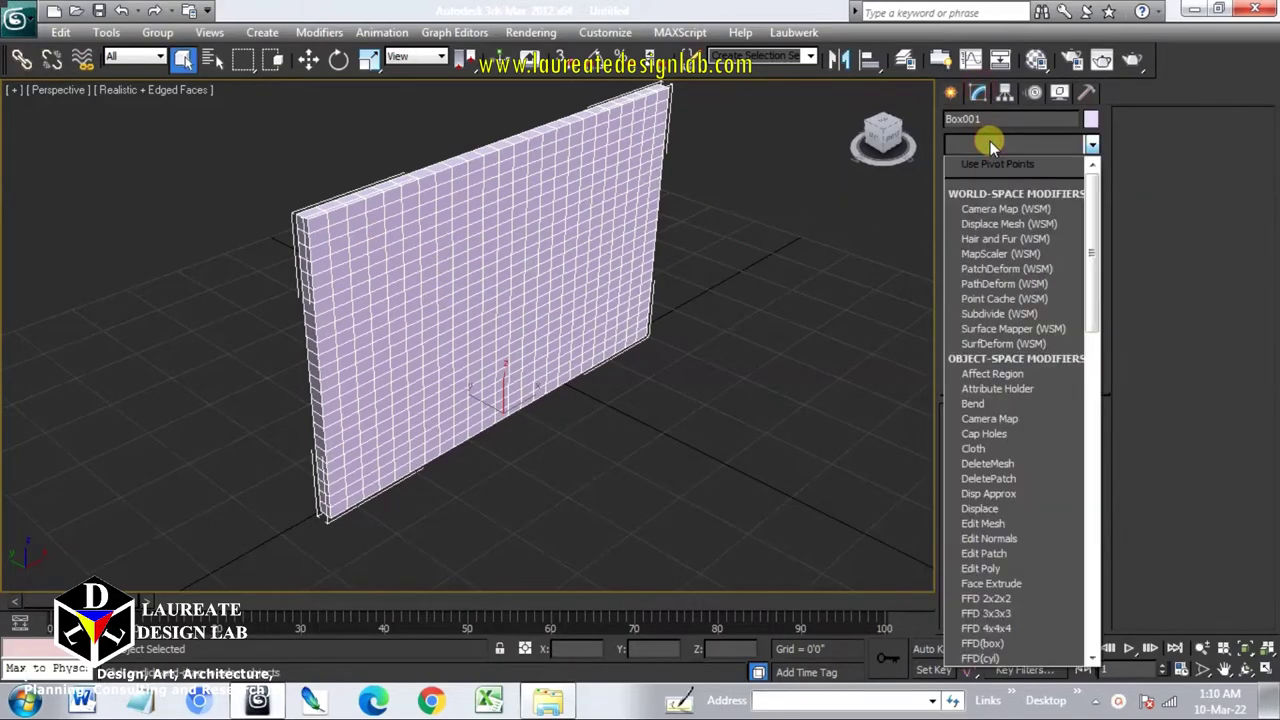
scroll(990, 141, "down", 1)
scroll(990, 145, "down", 5)
left_click(989, 172)
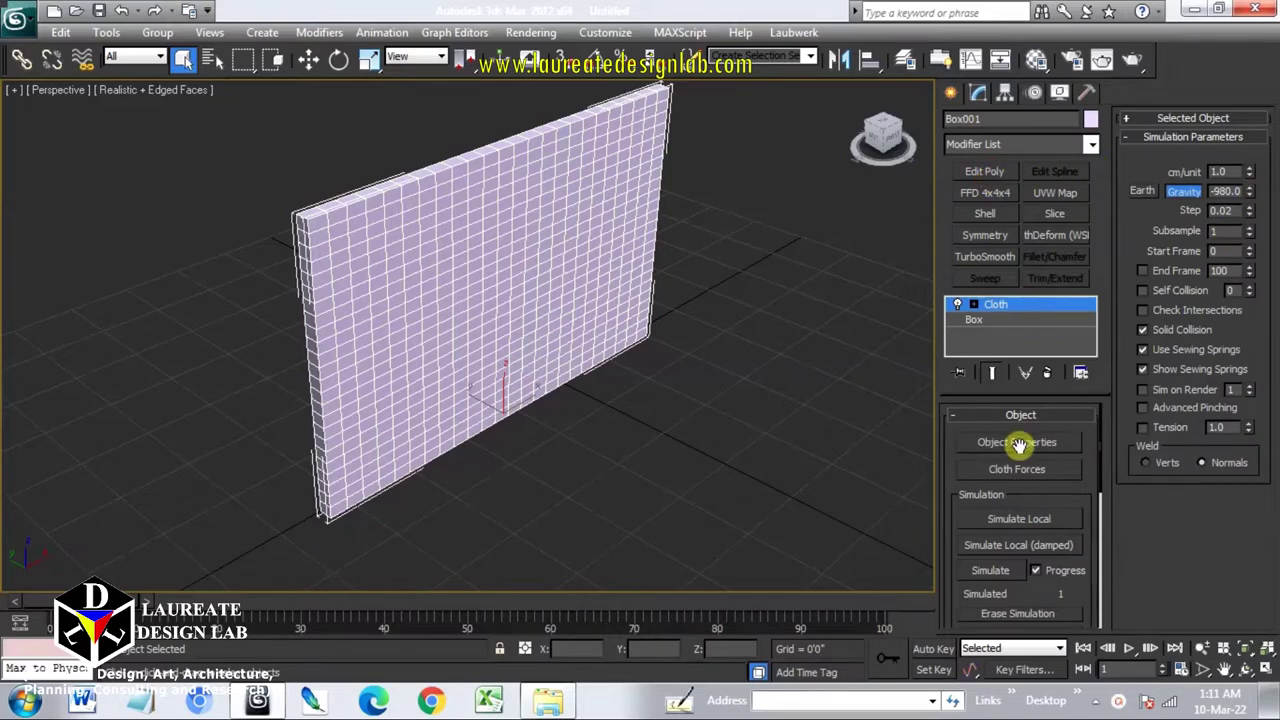
- Give the panel the Silk cloth preset with pressure 2.0 in Object Properties
left_click(450, 89)
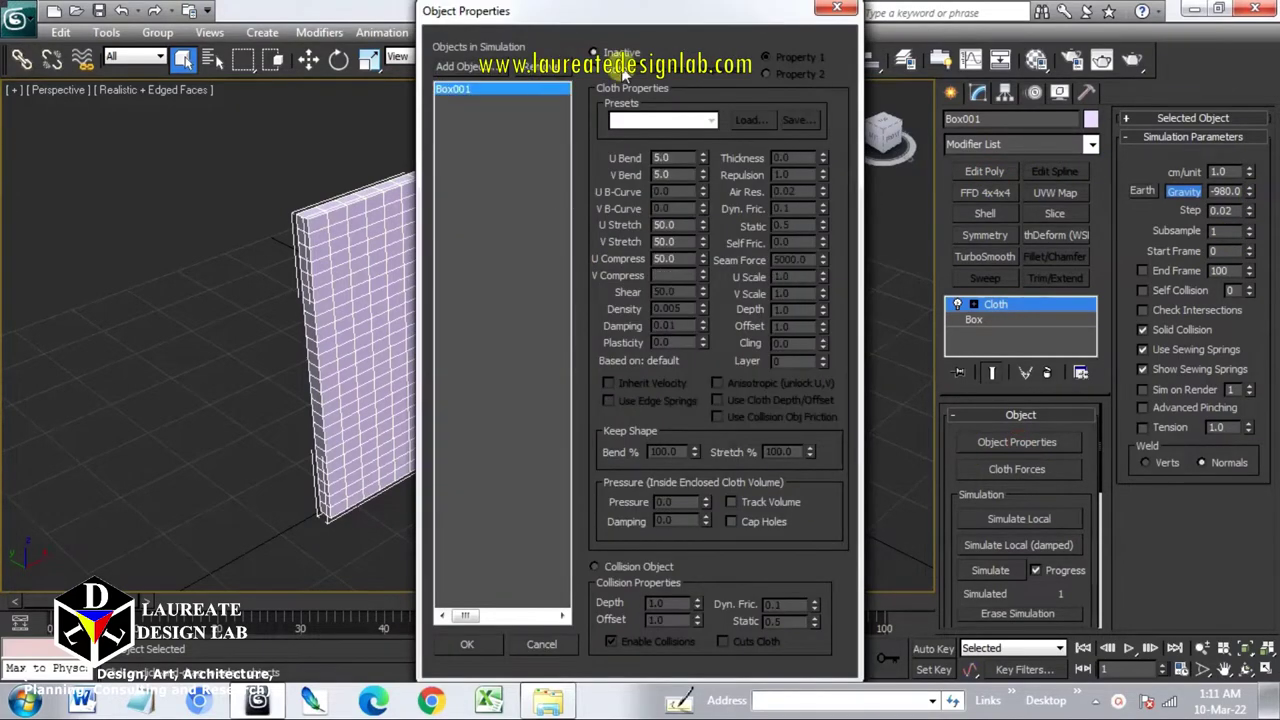
left_click(663, 120)
left_click(645, 261)
type("2")
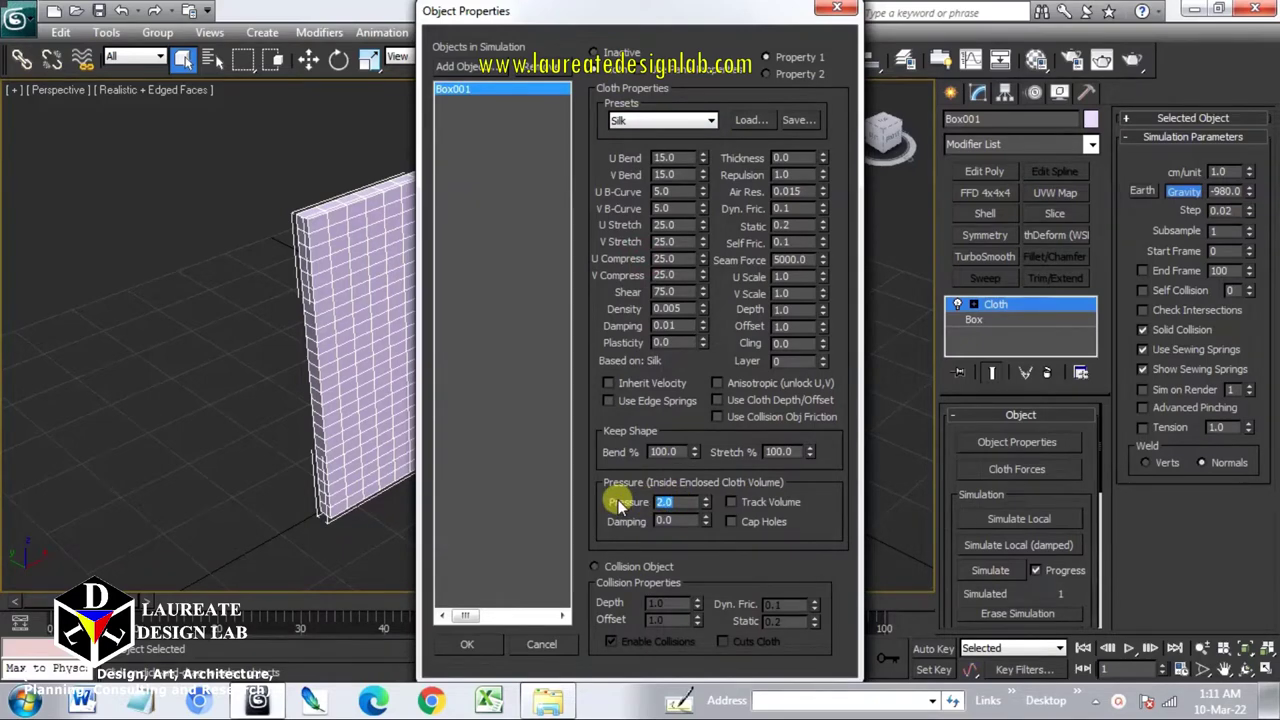
left_click(477, 646)
type("0")
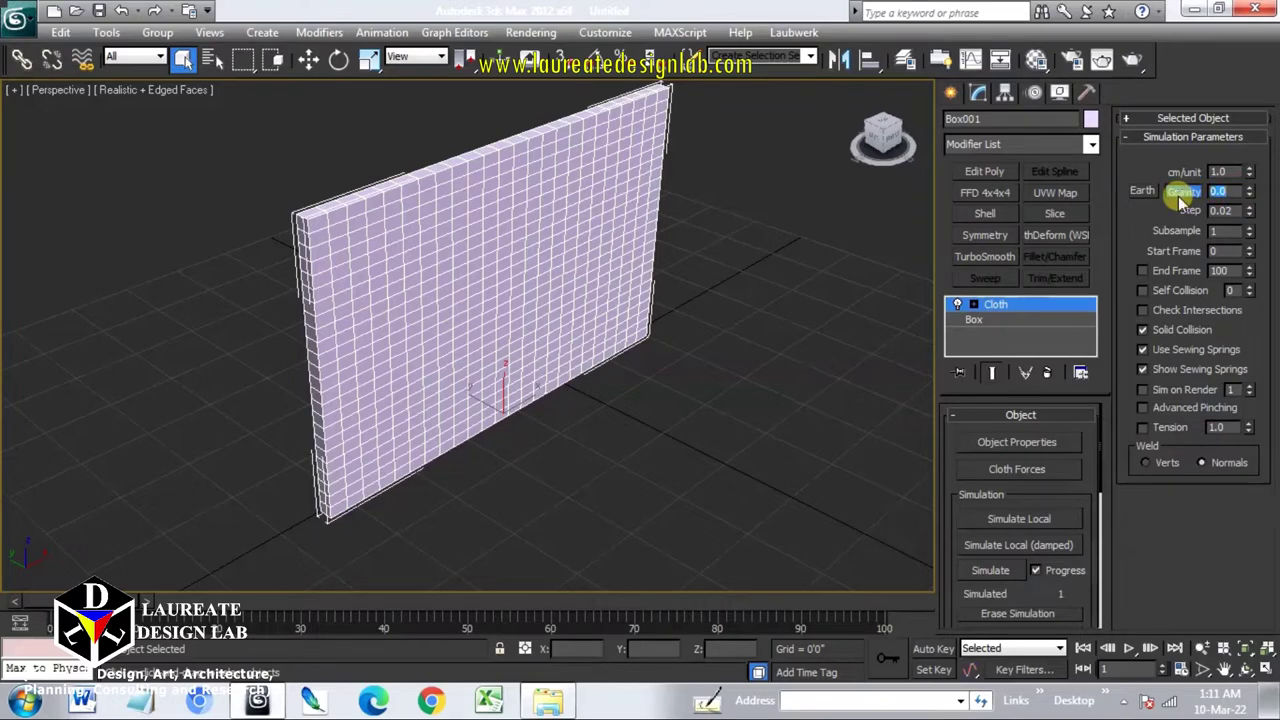
- Run the zero-gravity cloth simulation until the pillow puffs up, then add Edit Poly
left_click(1005, 567)
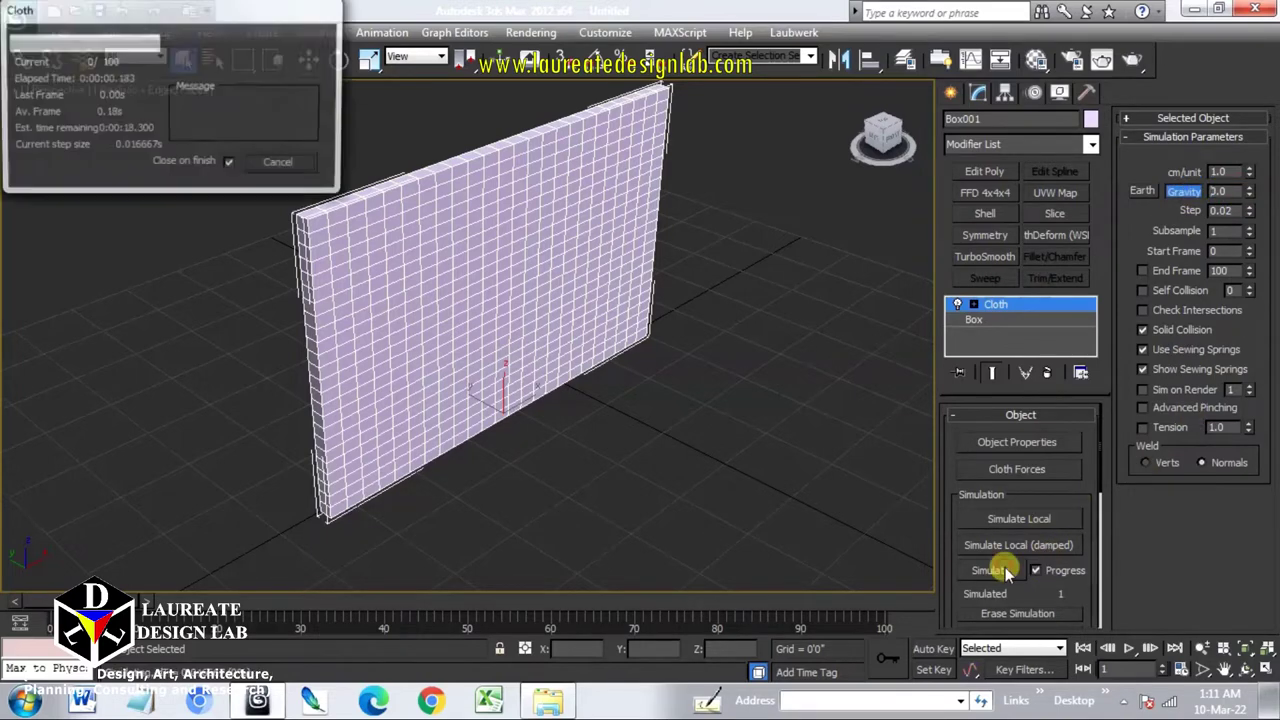
left_click(280, 165)
mouse_move(286, 163)
middle_mouse_down()
mouse_move(544, 291)
mouse_move(577, 323)
middle_mouse_up()
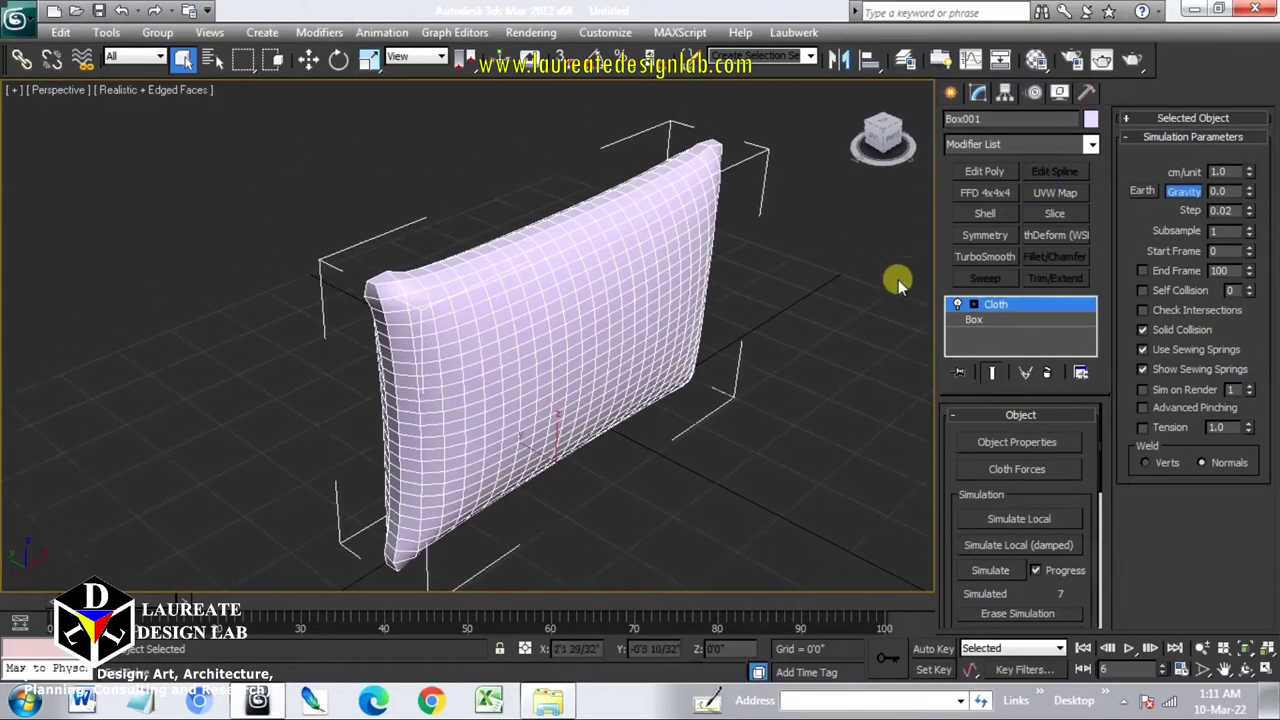
left_click(972, 173)
- In vertex mode, nudge the top-edge vertices and dent a grown vertex cluster on the left edge
left_click(1145, 139)
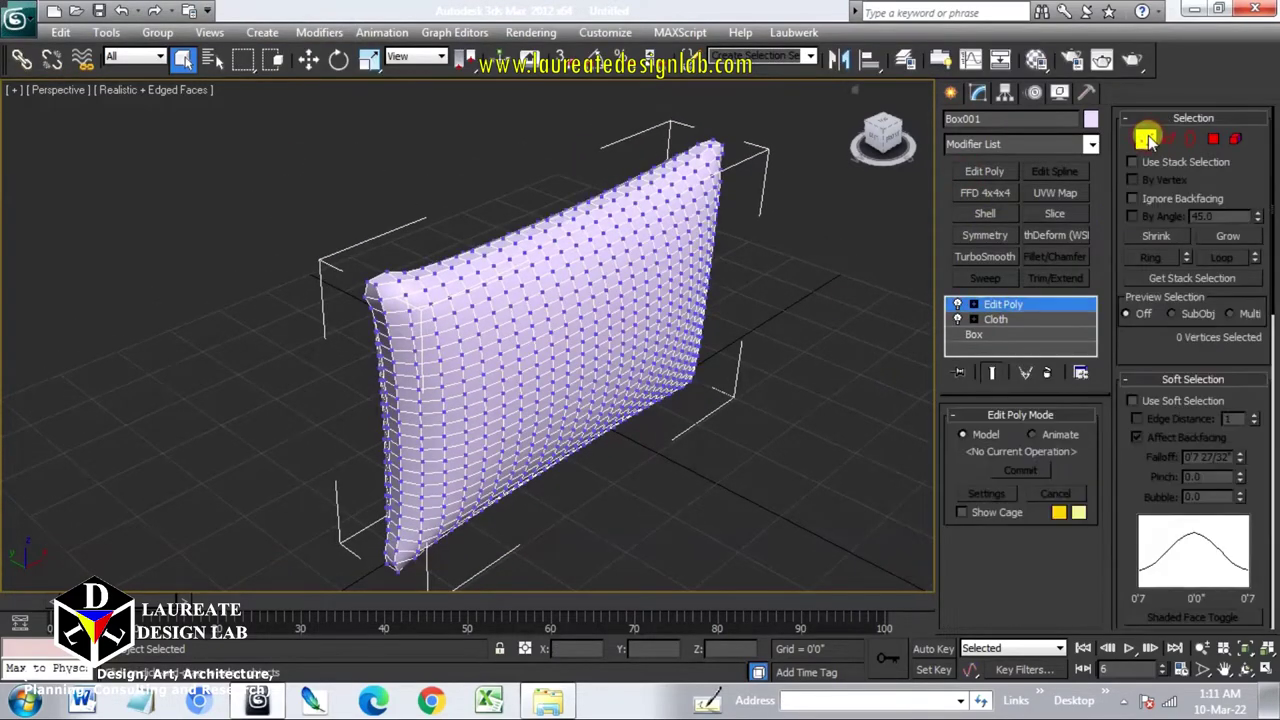
scroll(600, 205, "up", 3)
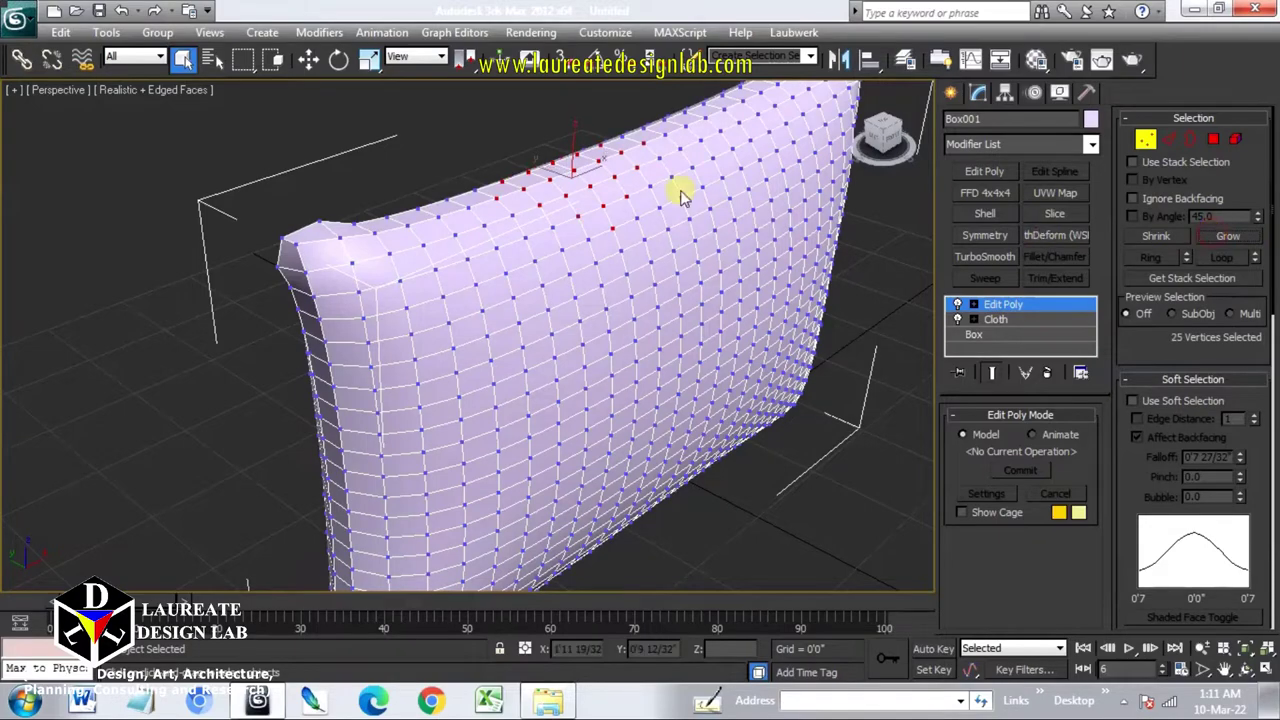
key("w")
left_click_drag(572, 142, 572, 145)
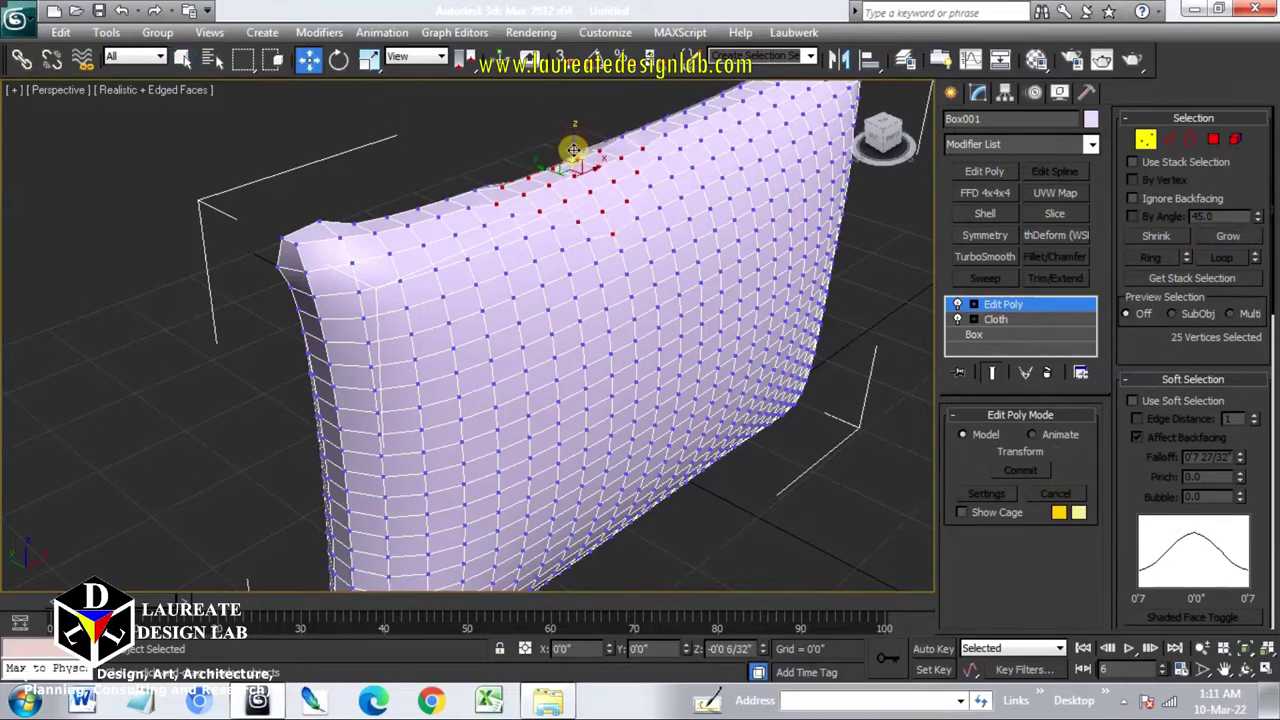
middle_click_drag(572, 145, 375, 385, "alt")
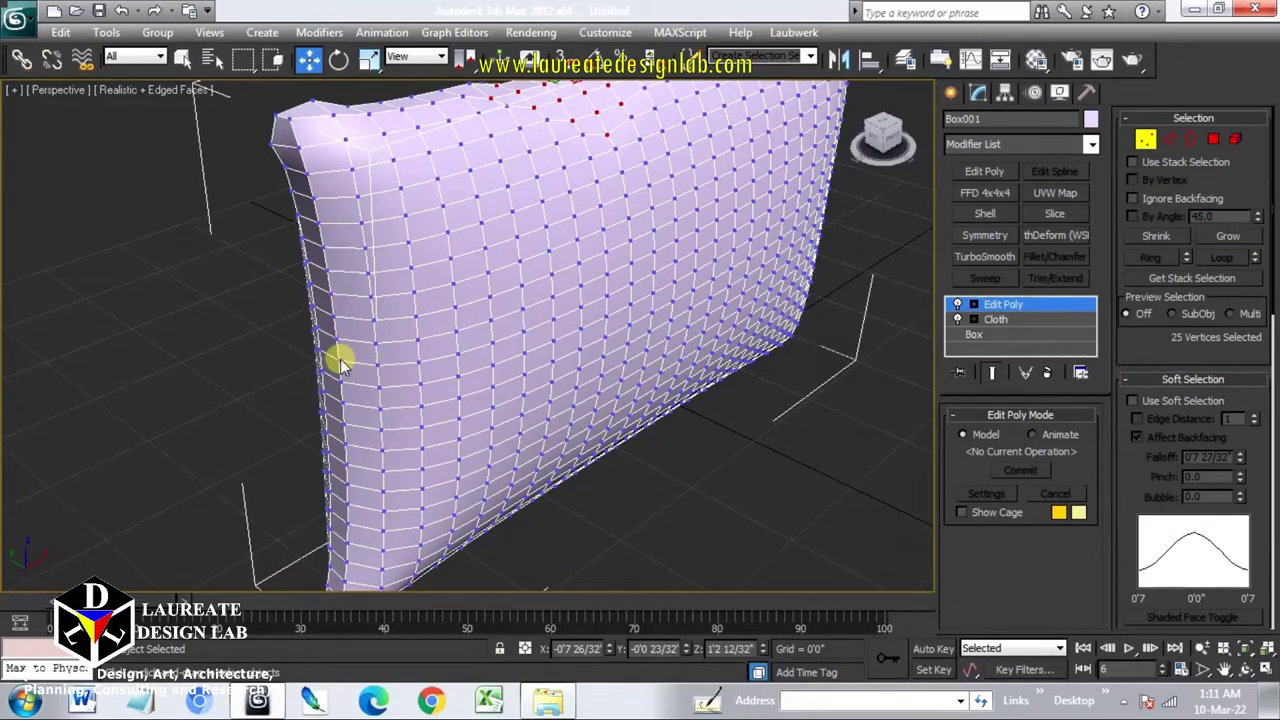
left_click(337, 345)
left_click(1226, 243)
left_click(1227, 241)
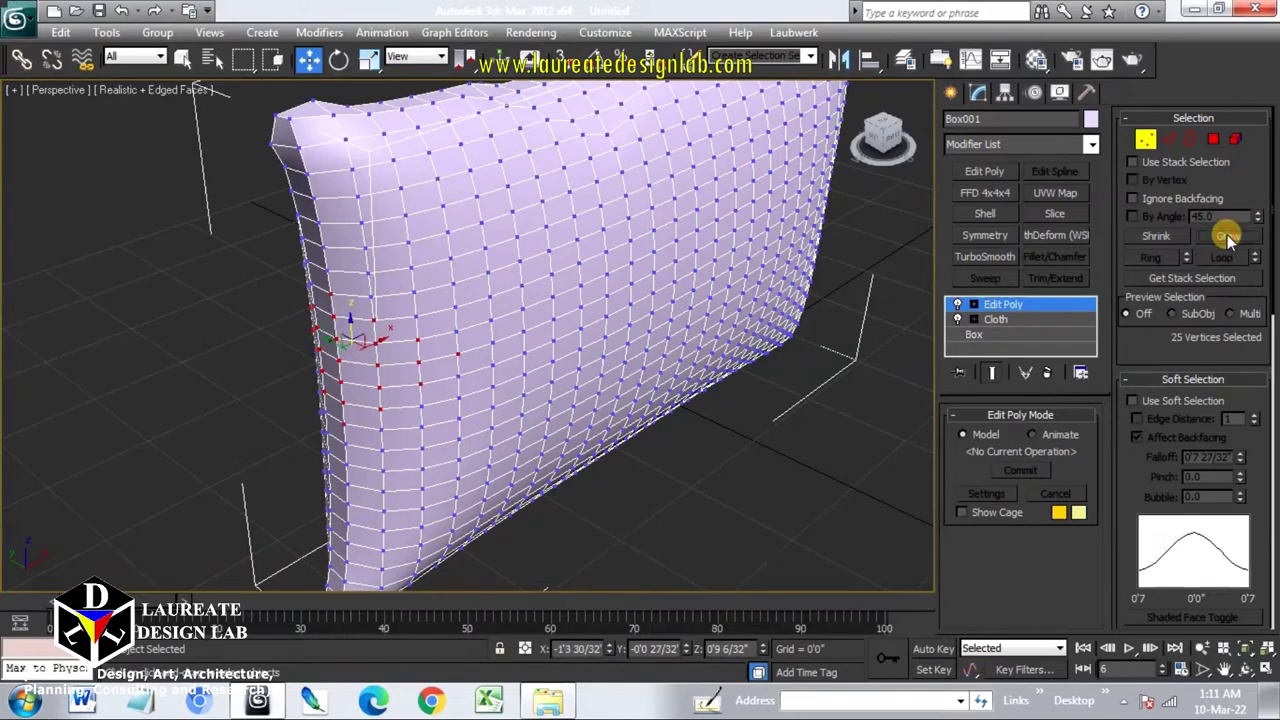
left_click_drag(378, 338, 385, 337)
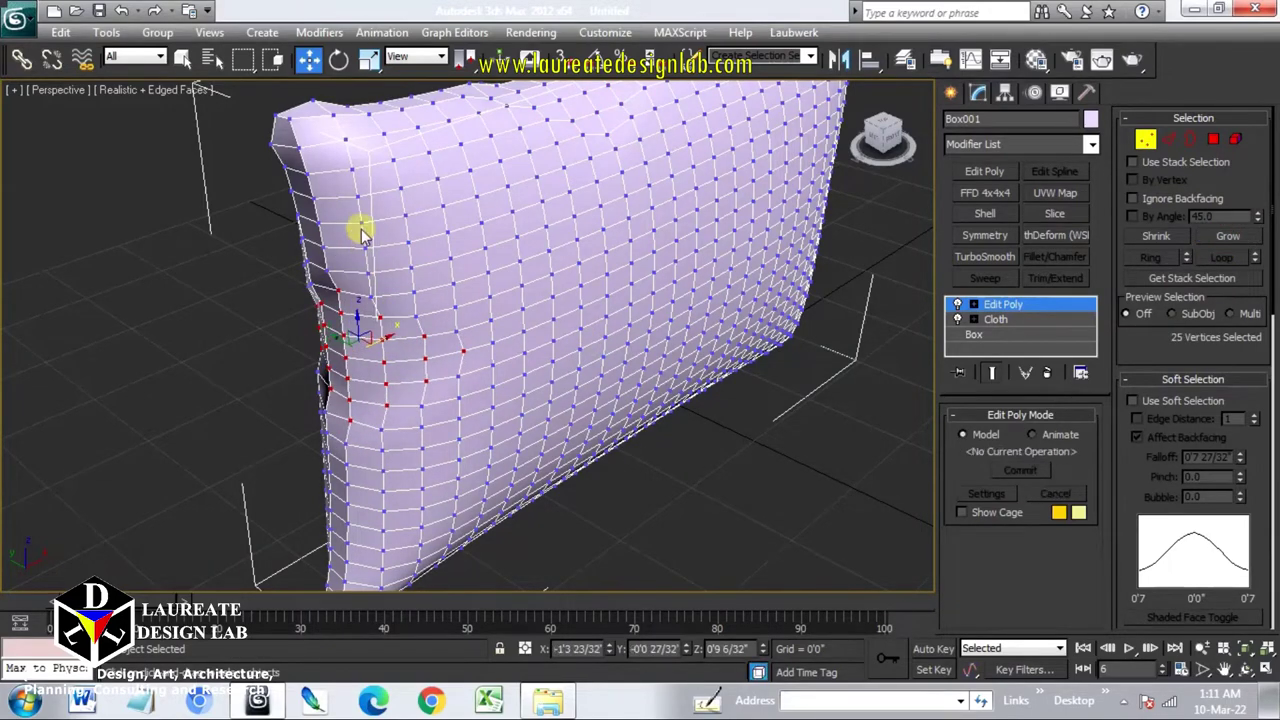
- Crease grown vertex clusters near the bottom-left corner and along the bottom edge
left_click(318, 213)
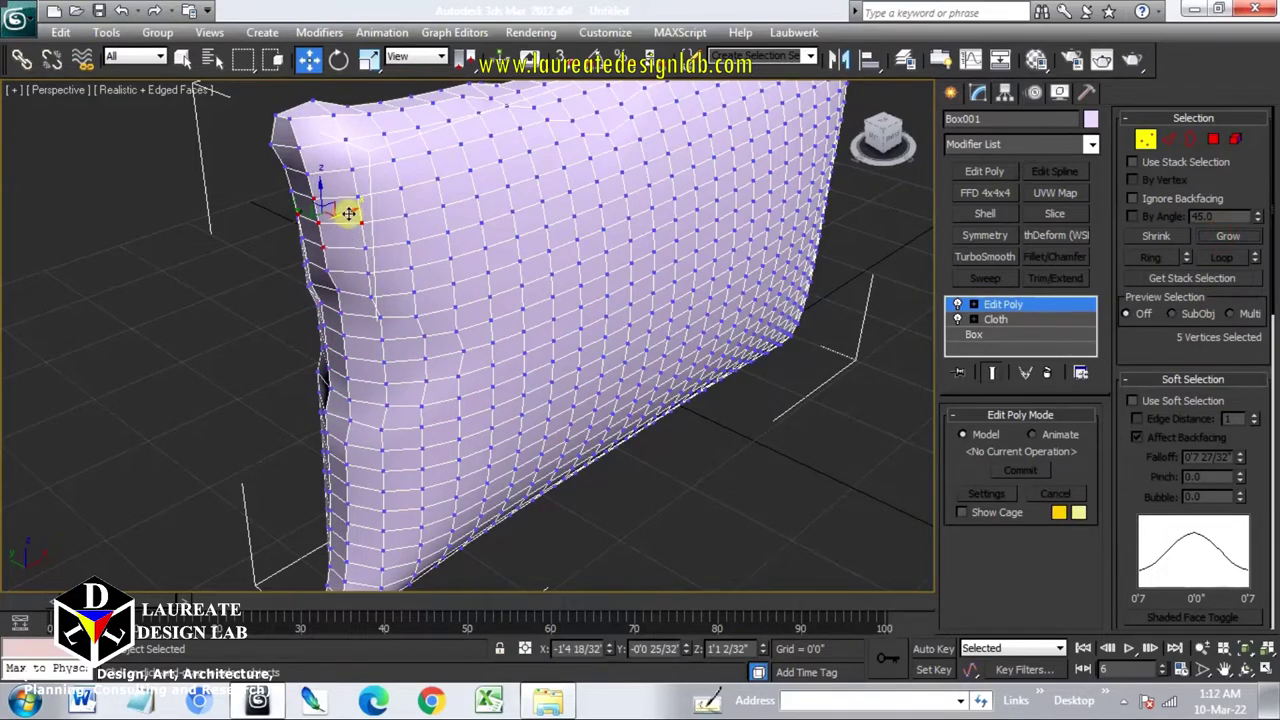
middle_click_drag(420, 408, 352, 458, "alt")
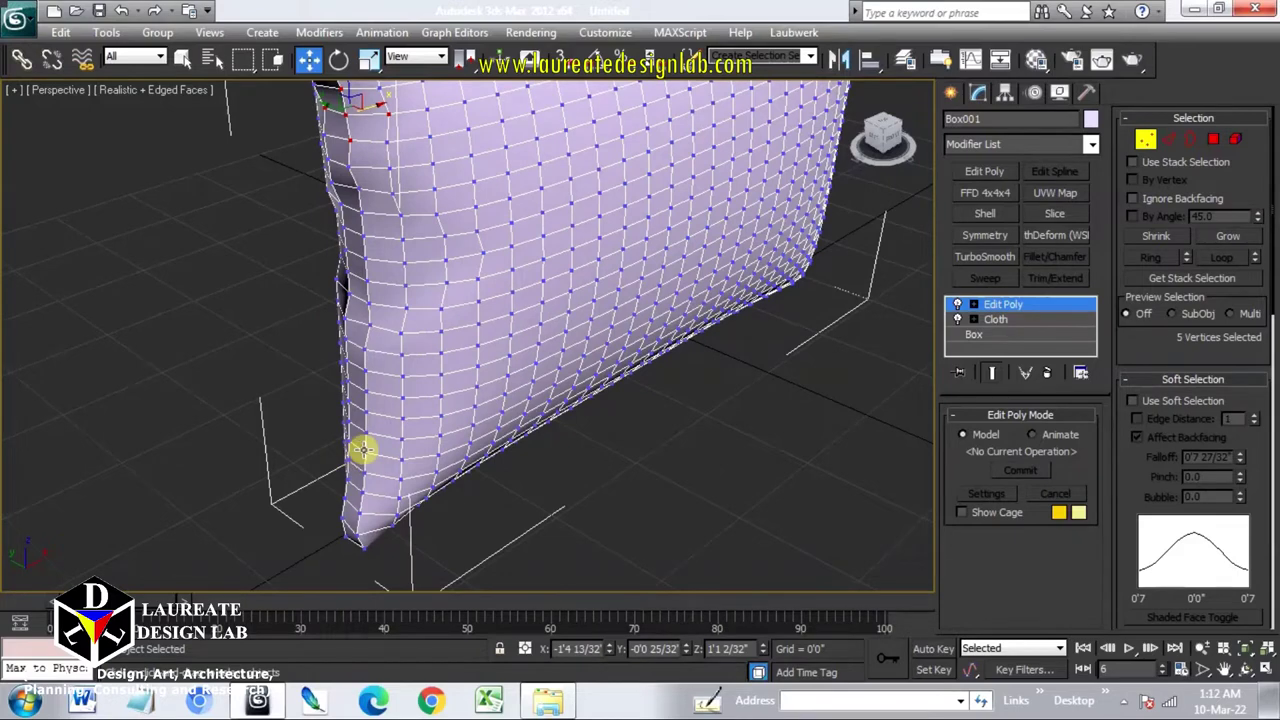
left_click(362, 450)
left_click(1226, 237)
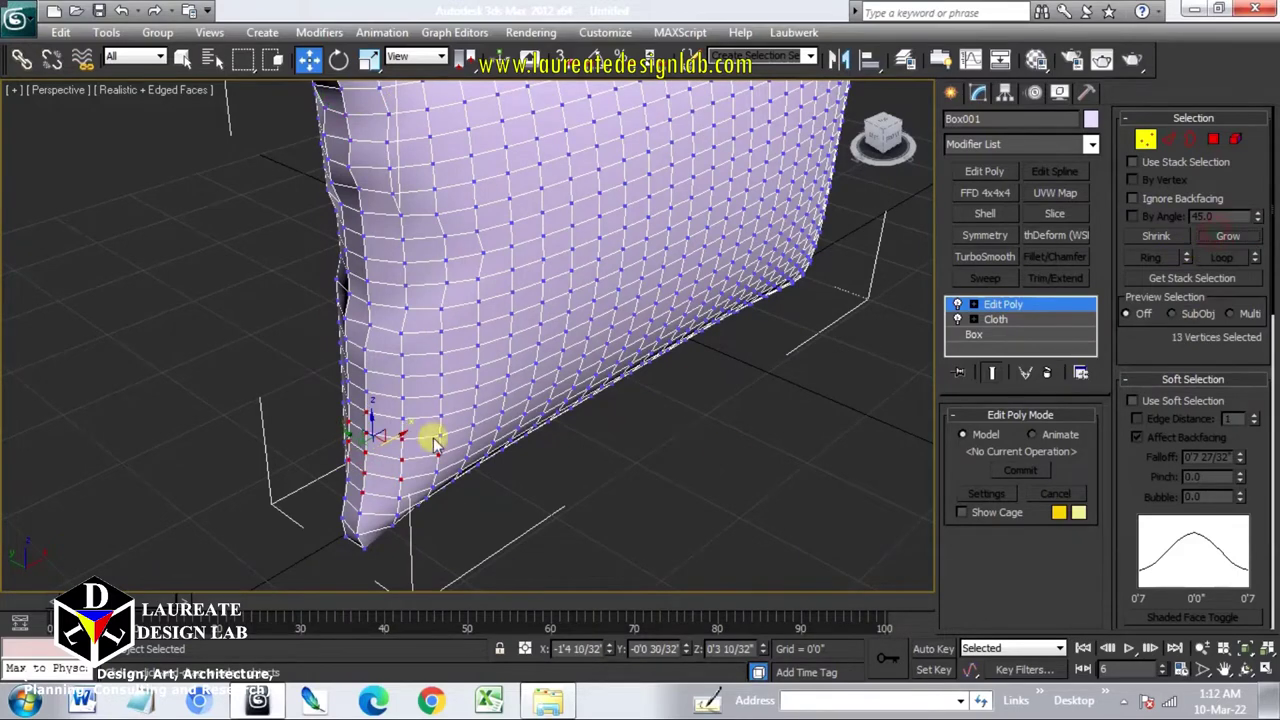
left_click_drag(399, 436, 404, 434)
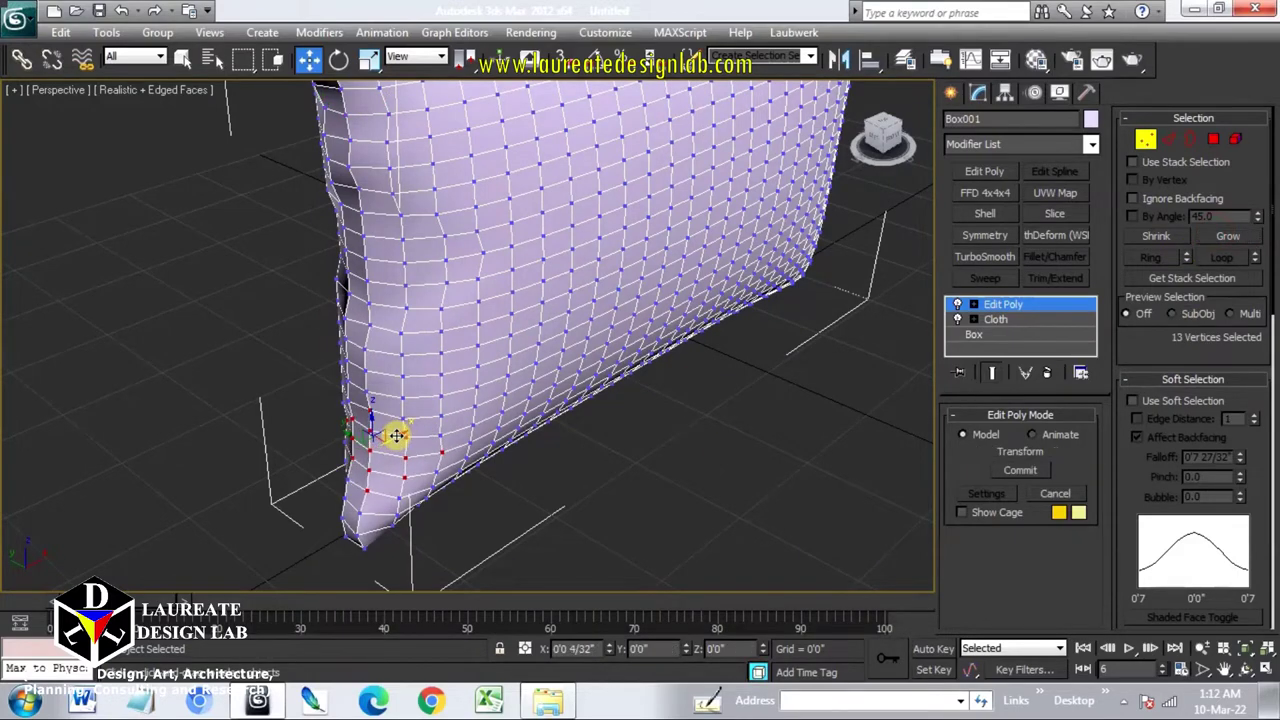
left_click(669, 344)
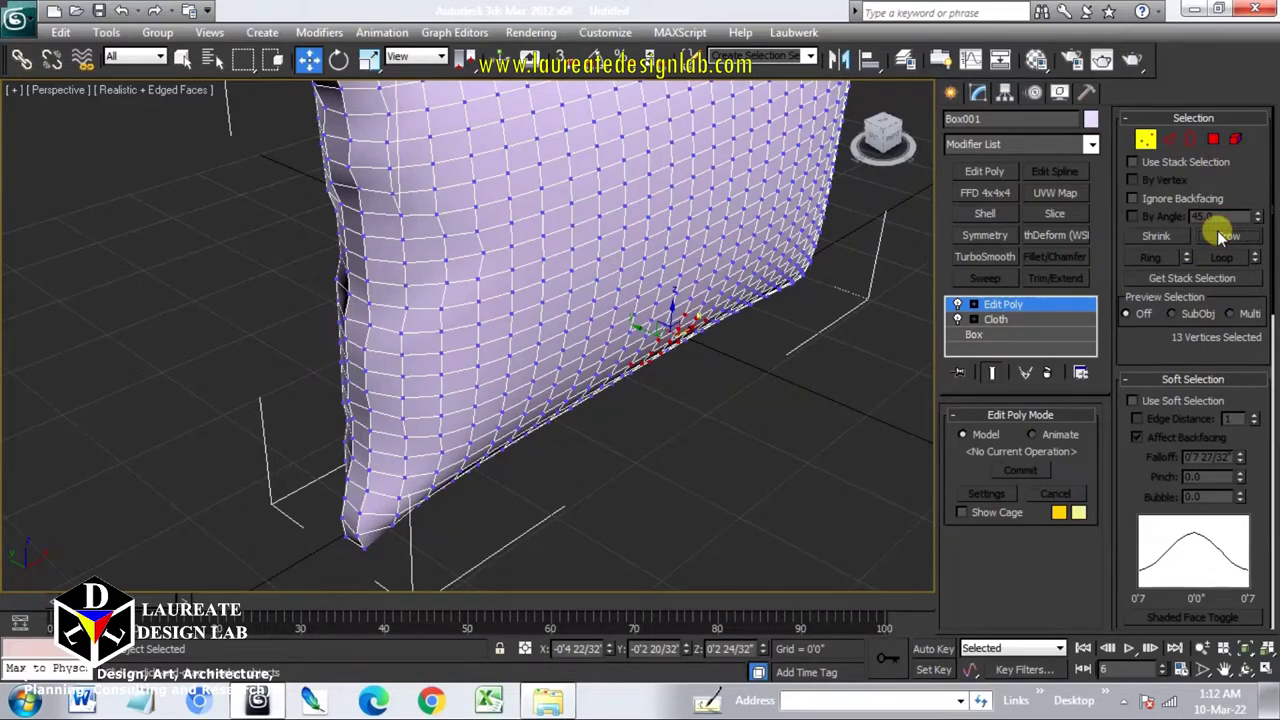
left_click_drag(673, 306, 684, 298)
- Shift small vertex groups on the lower right, upper and middle face to add wrinkles
left_click(691, 299)
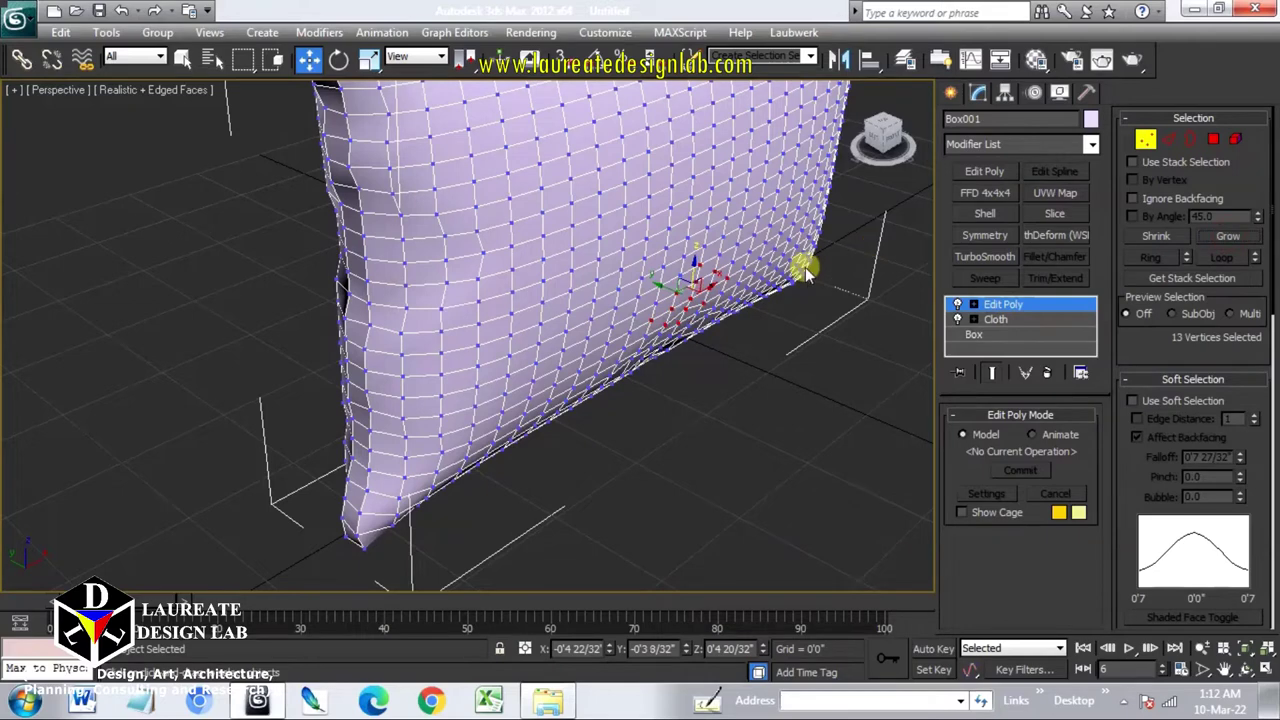
left_click_drag(694, 275, 657, 277)
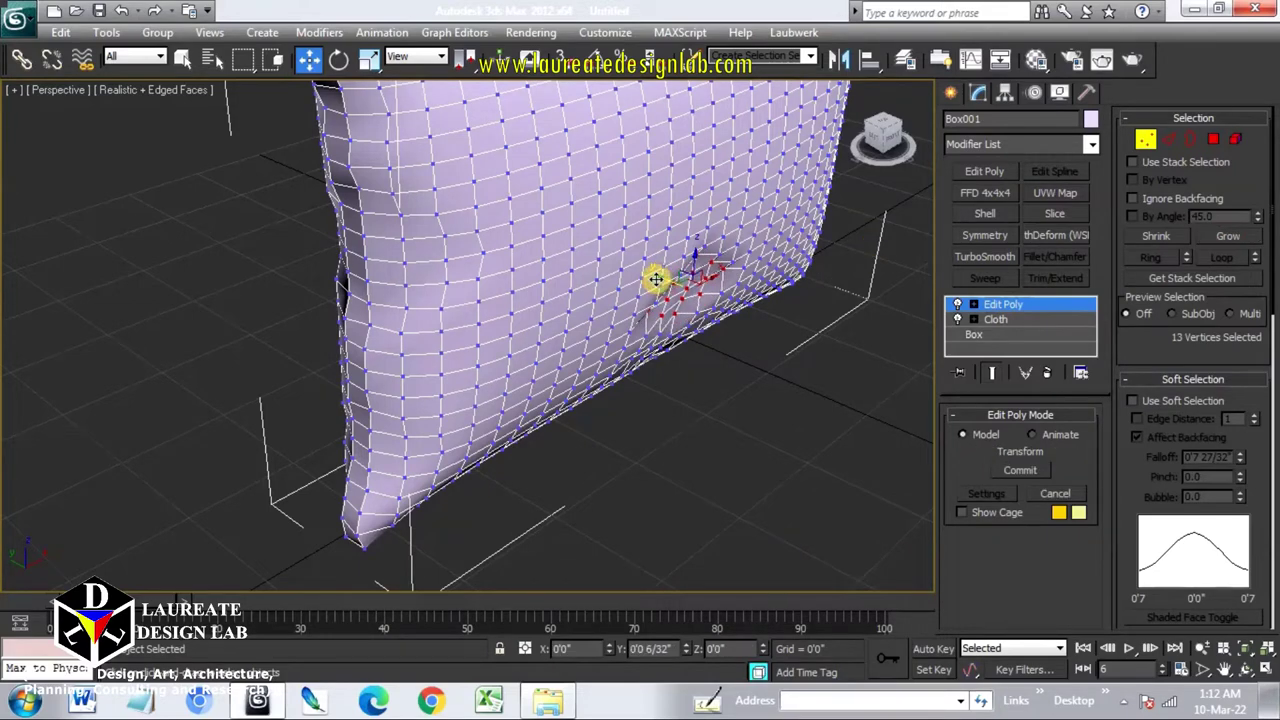
left_click(690, 234)
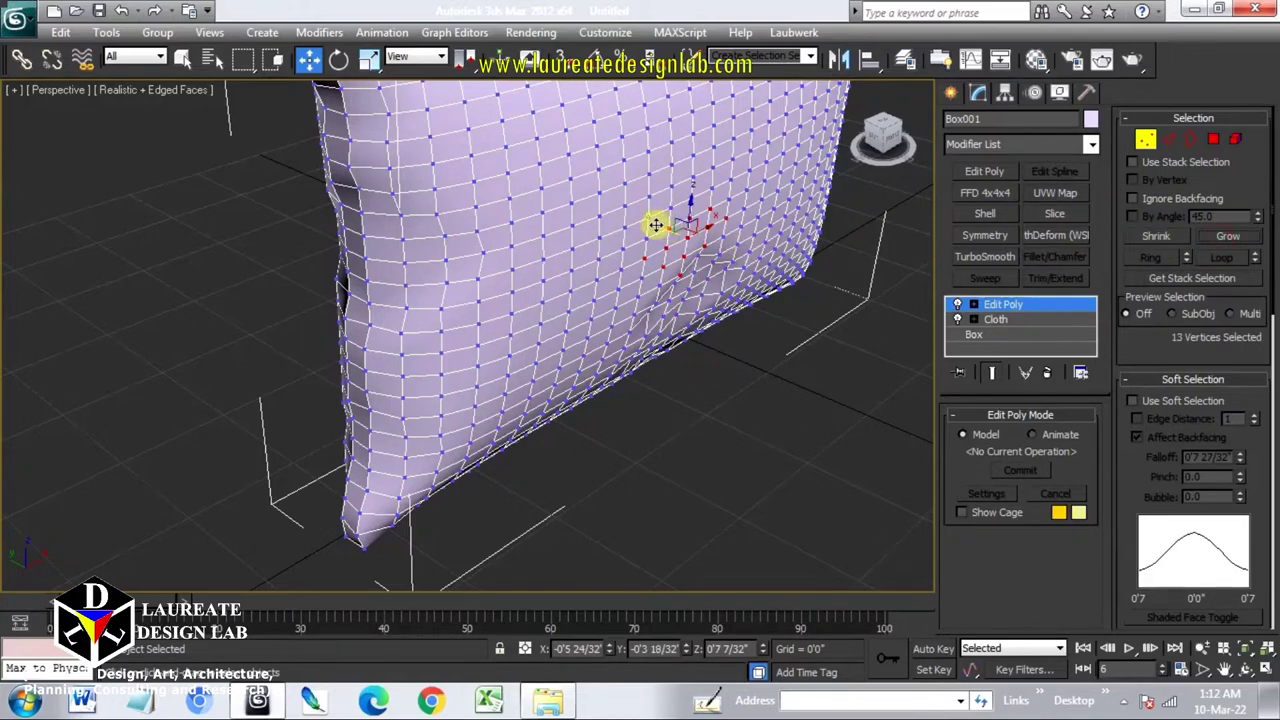
left_click_drag(655, 224, 655, 223)
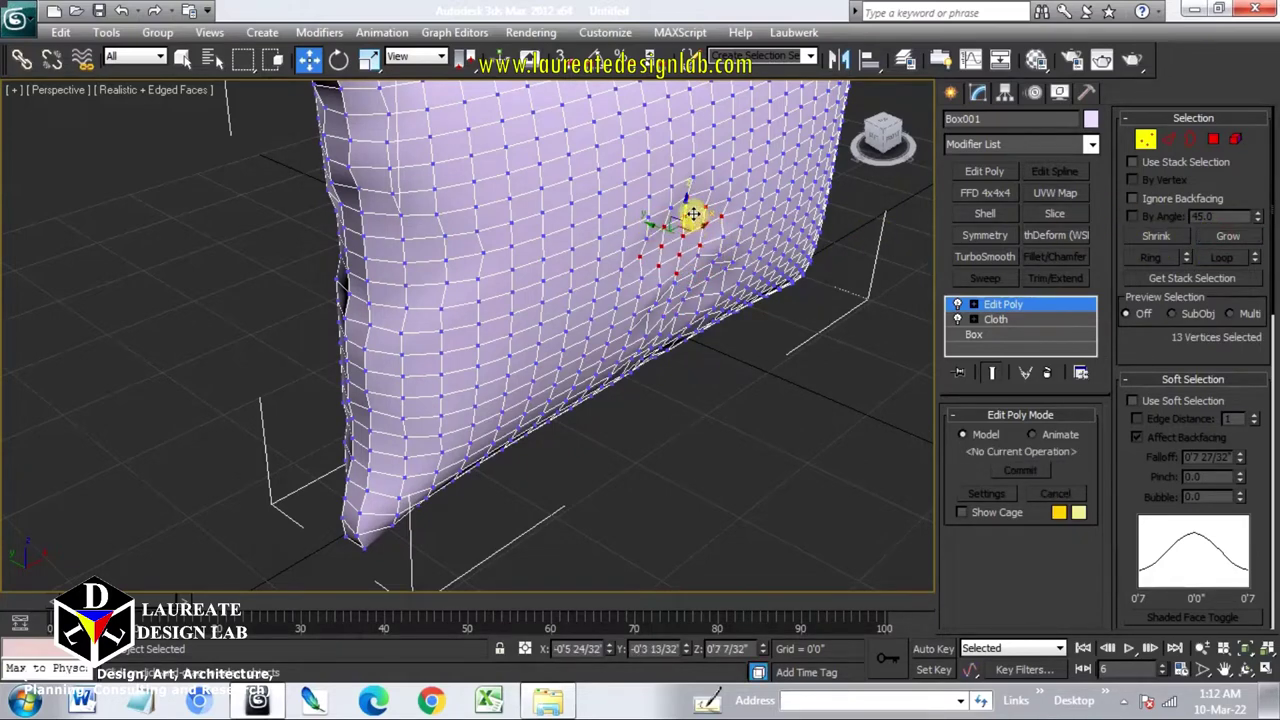
left_click(692, 272)
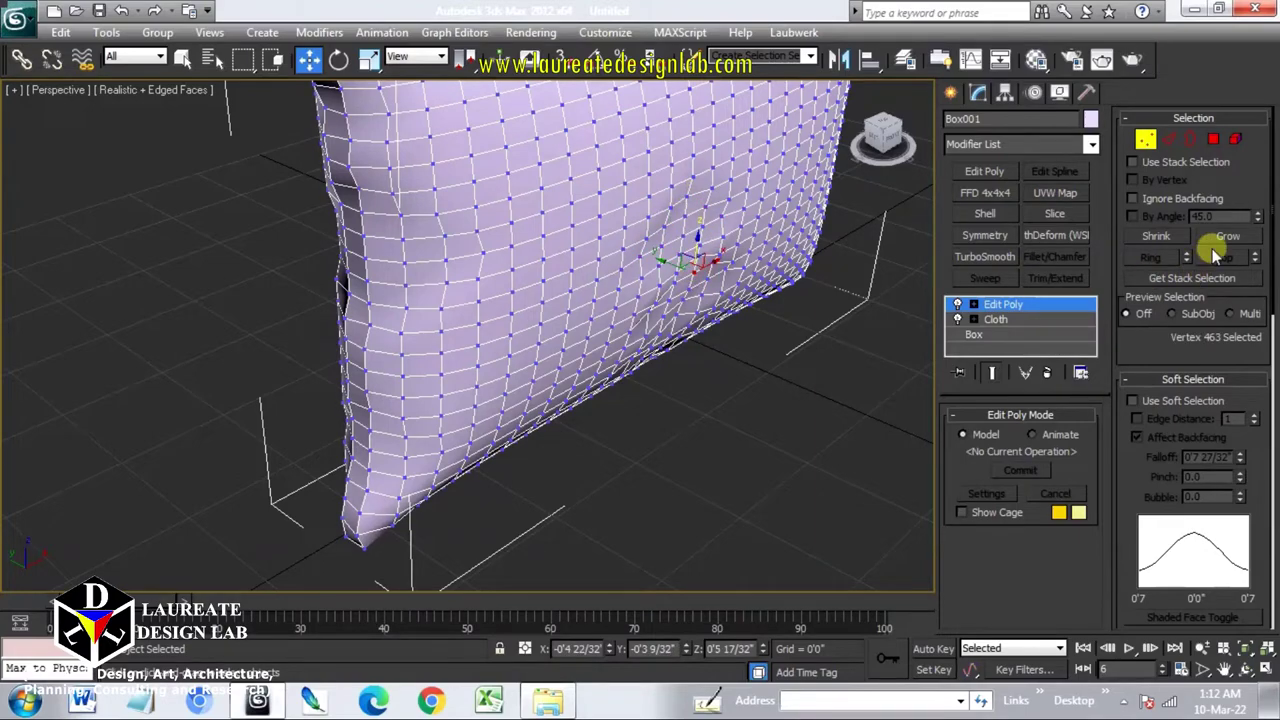
left_click_drag(677, 263, 677, 267)
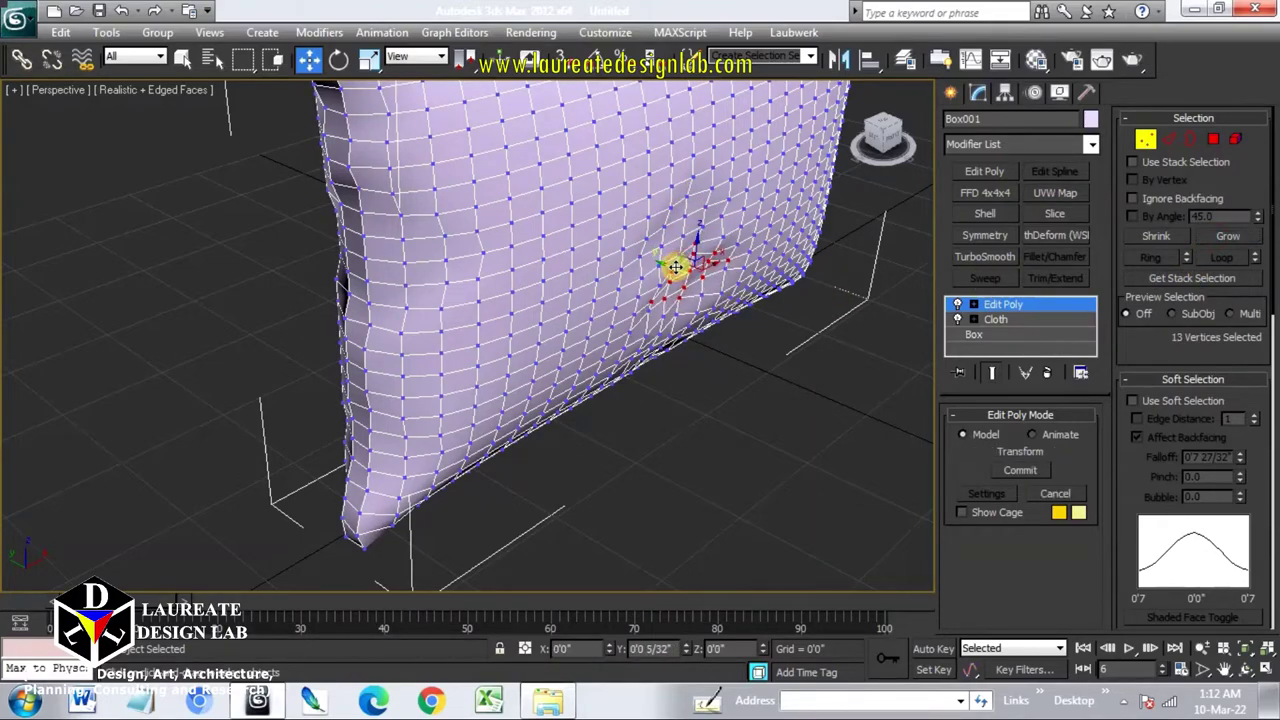
mouse_move(677, 268)
middle_mouse_down("alt")
mouse_move(689, 346)
mouse_move(640, 337)
middle_mouse_up("alt")
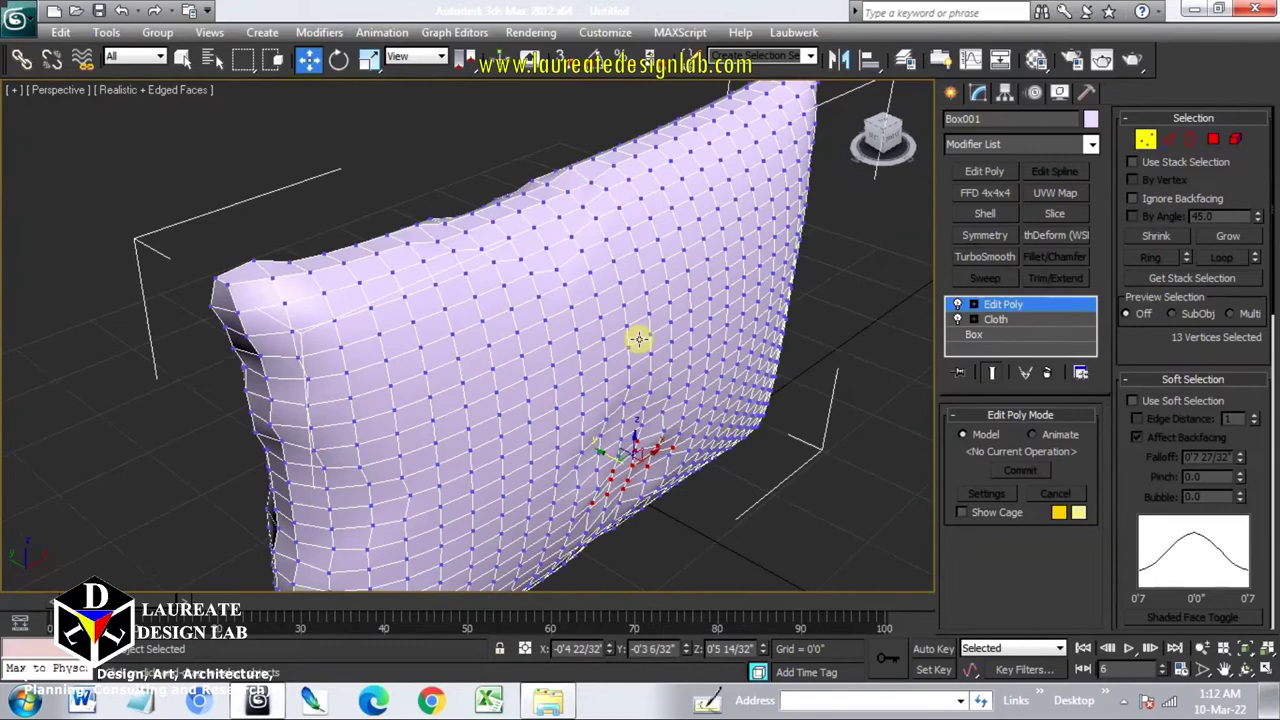
- Pull two grown vertex clusters on the top edge, one upward and one slightly down
left_click(695, 127)
left_click(1228, 237)
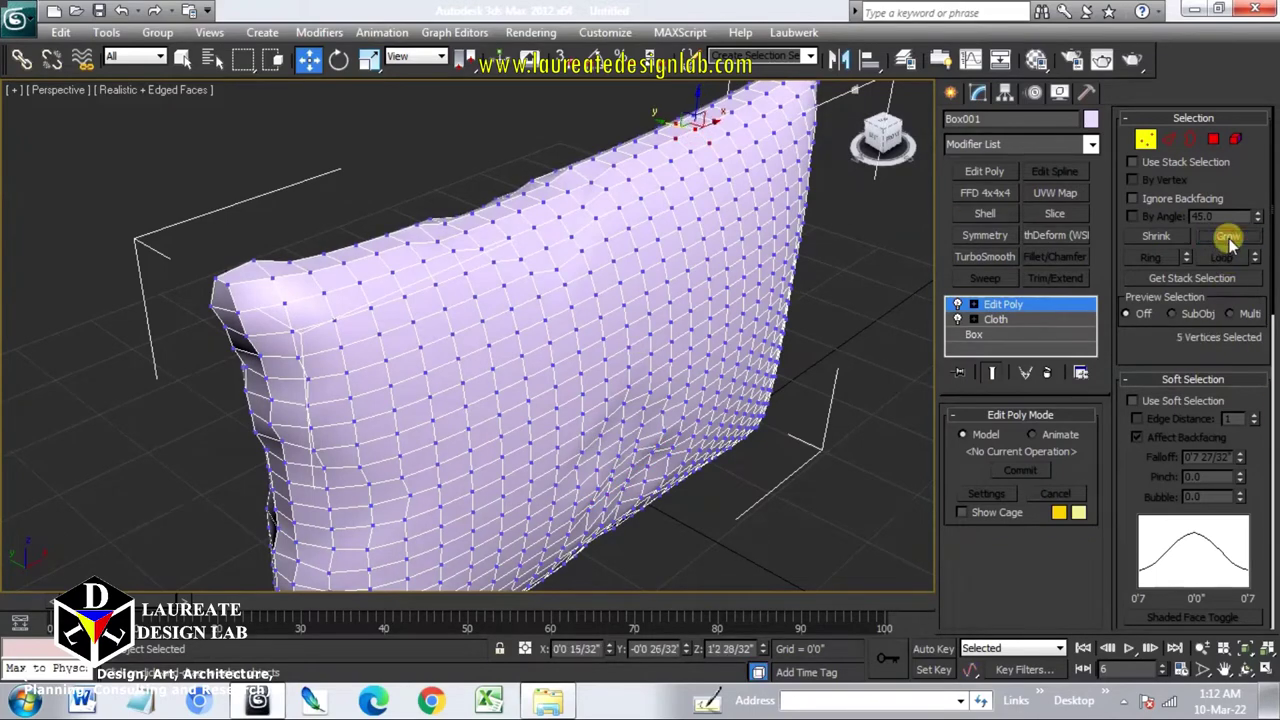
left_click(1230, 243)
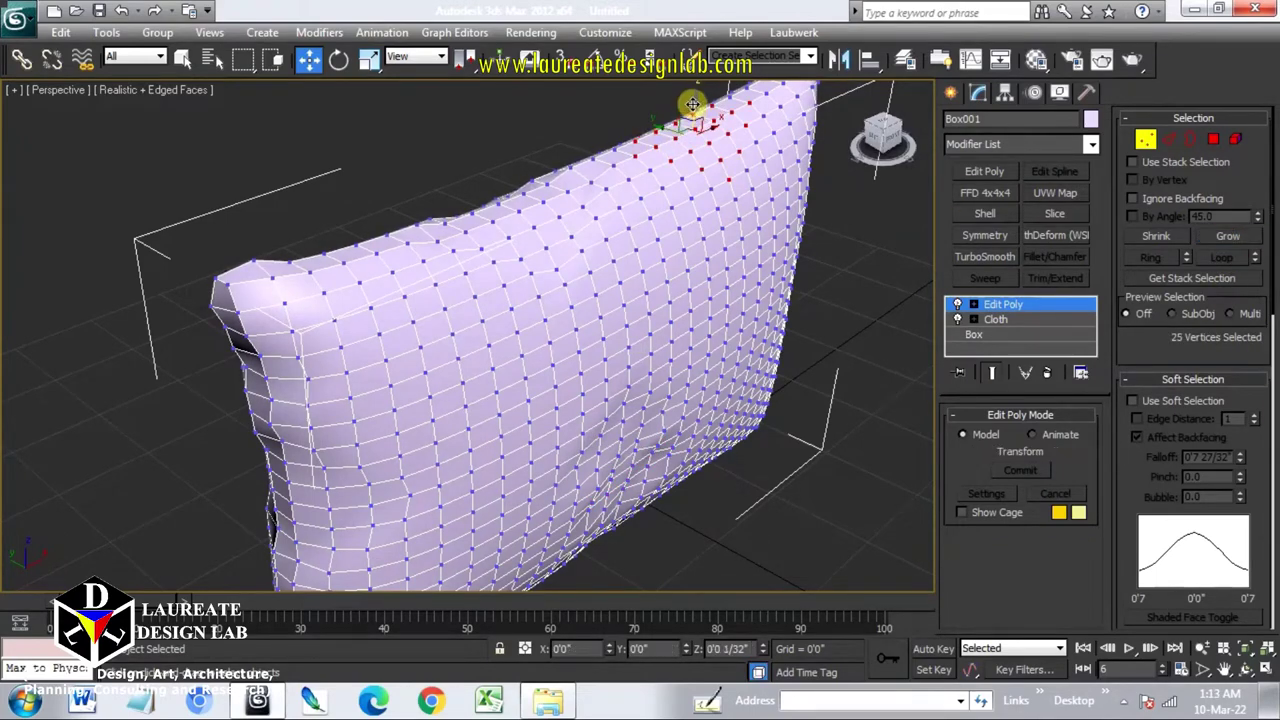
left_click_drag(690, 110, 684, 108)
left_click(673, 133)
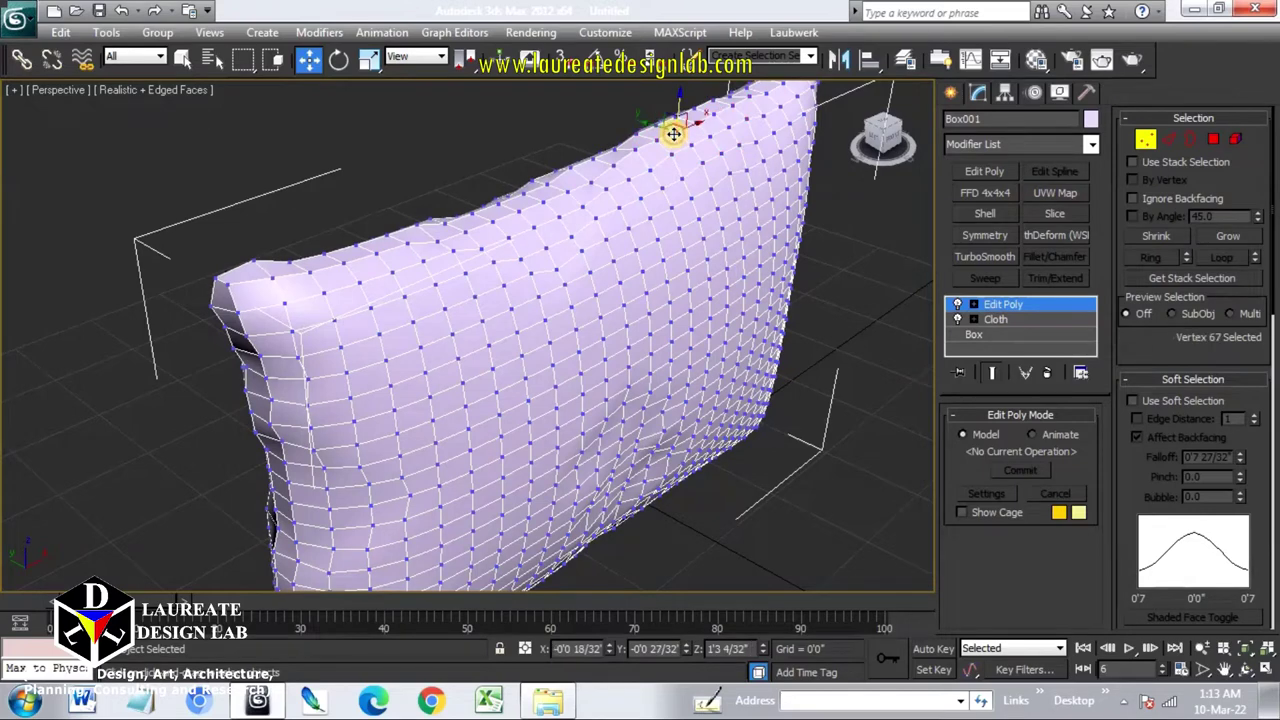
left_click(1226, 237)
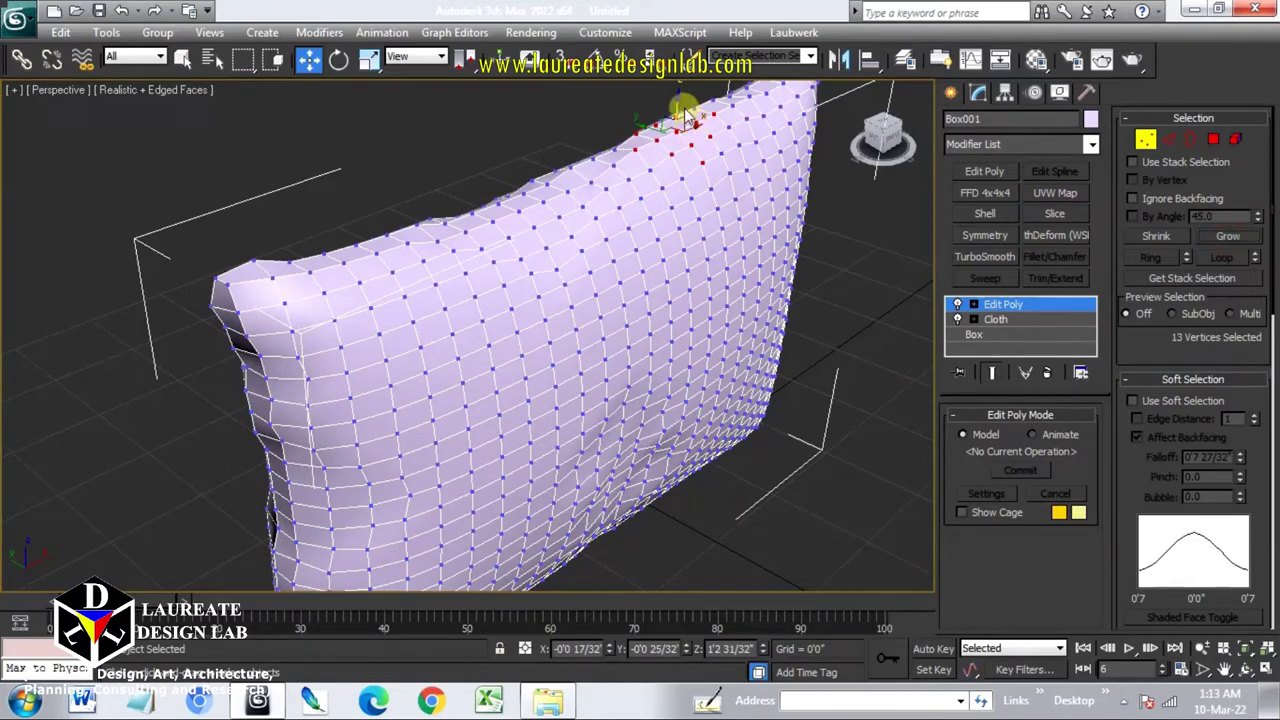
left_click_drag(683, 112, 677, 116)
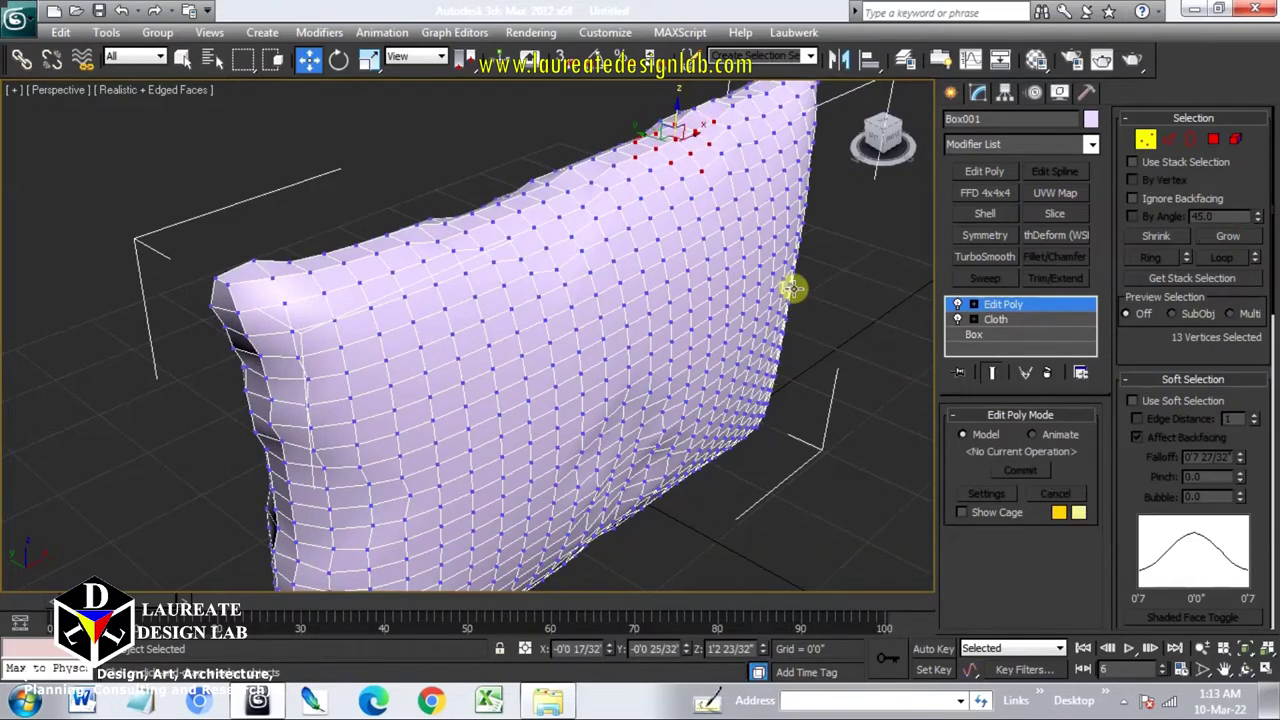
- Push a grown 13-vertex cluster near the right side leftward, then exit vertex mode
middle_click_drag(783, 292, 720, 286, "alt")
left_click(858, 288)
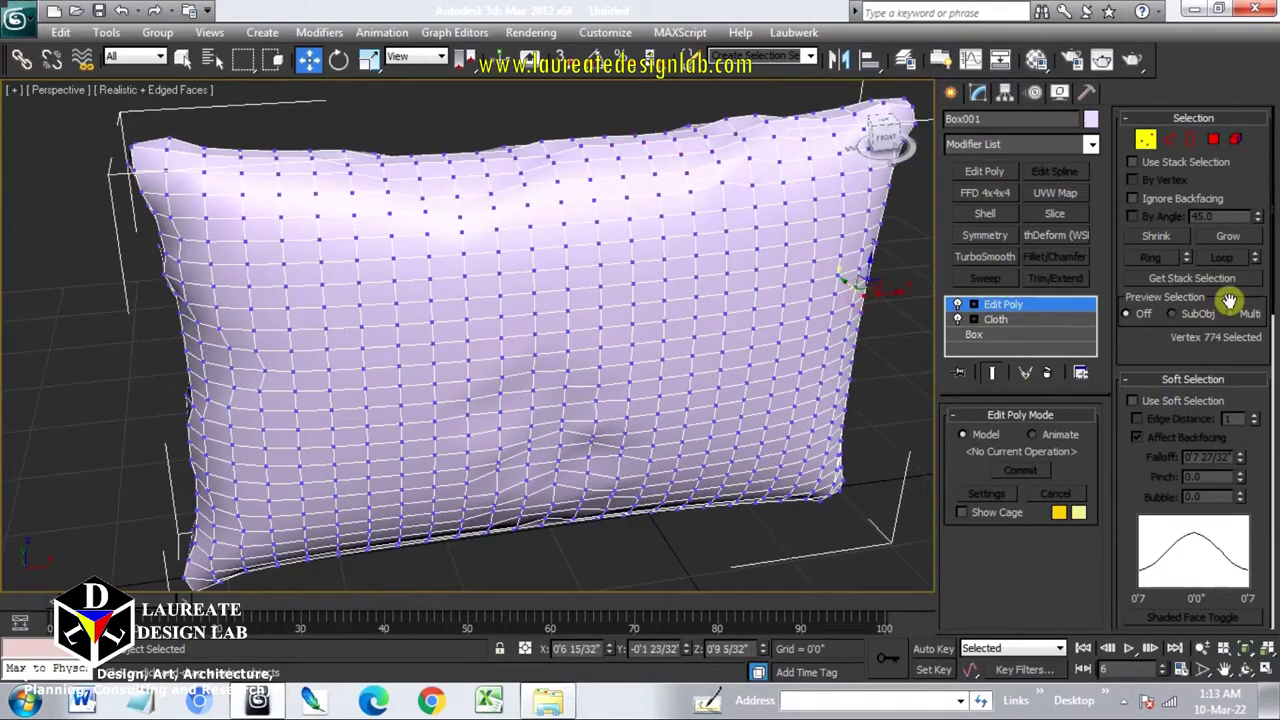
left_click(1226, 237)
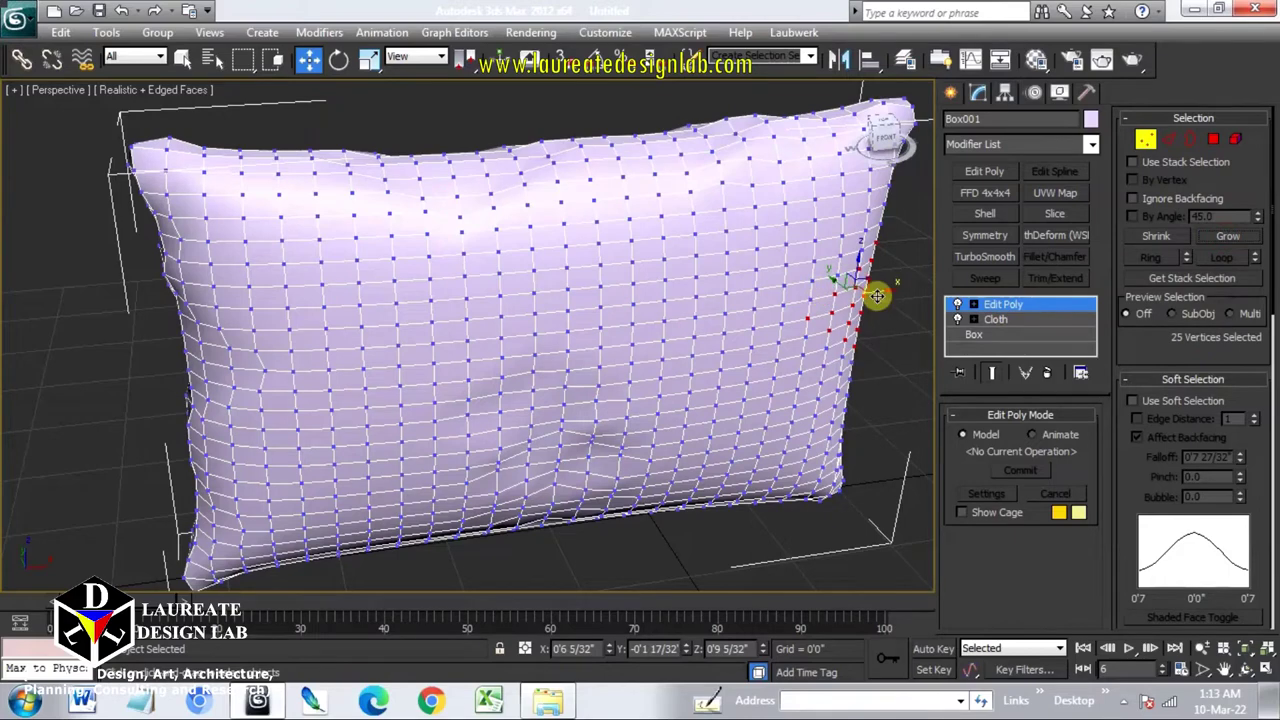
left_click(795, 320)
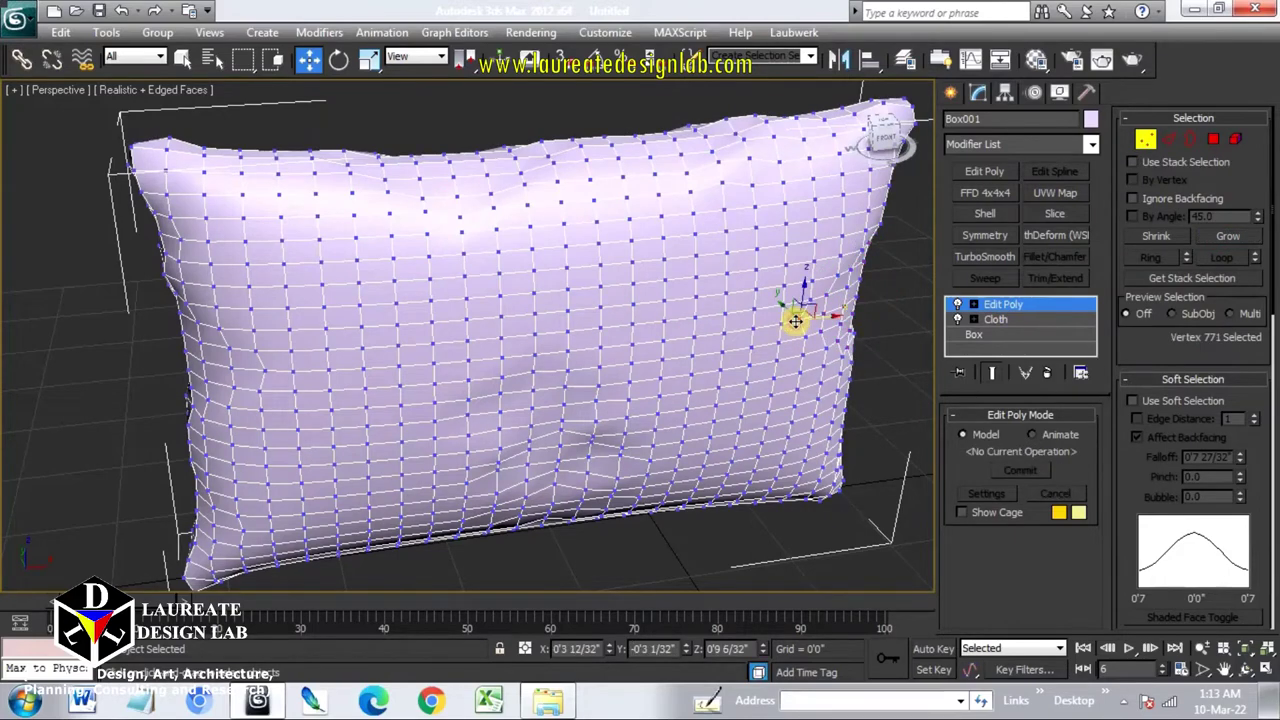
left_click(1230, 236)
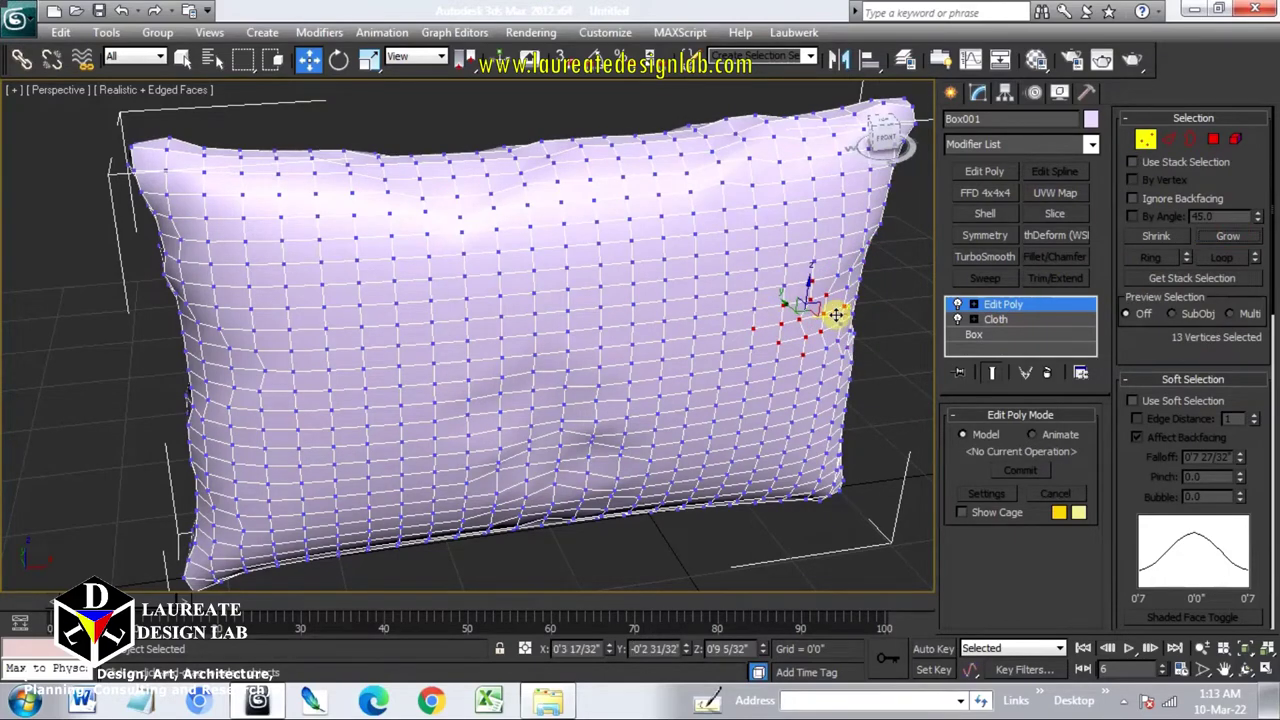
mouse_move(835, 314)
left_mouse_down()
mouse_move(750, 345)
mouse_move(697, 334)
left_mouse_up()
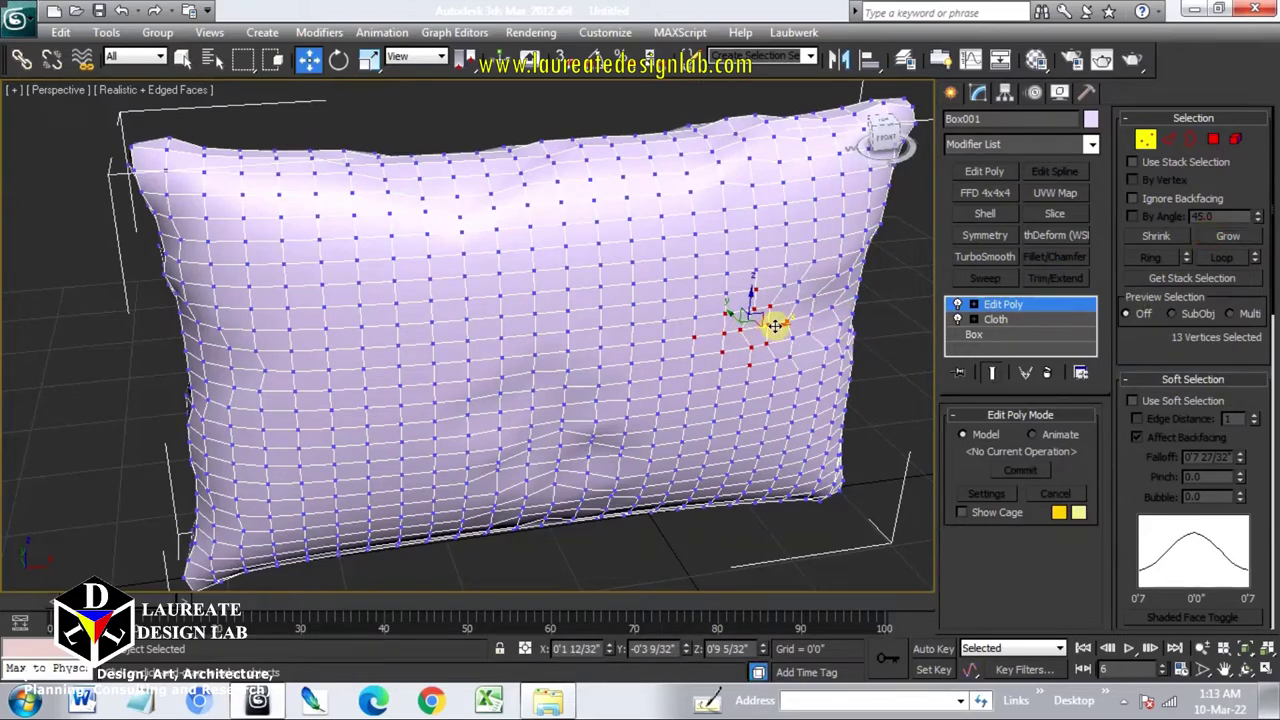
left_click_drag(776, 325, 733, 309)
left_click(1146, 138)
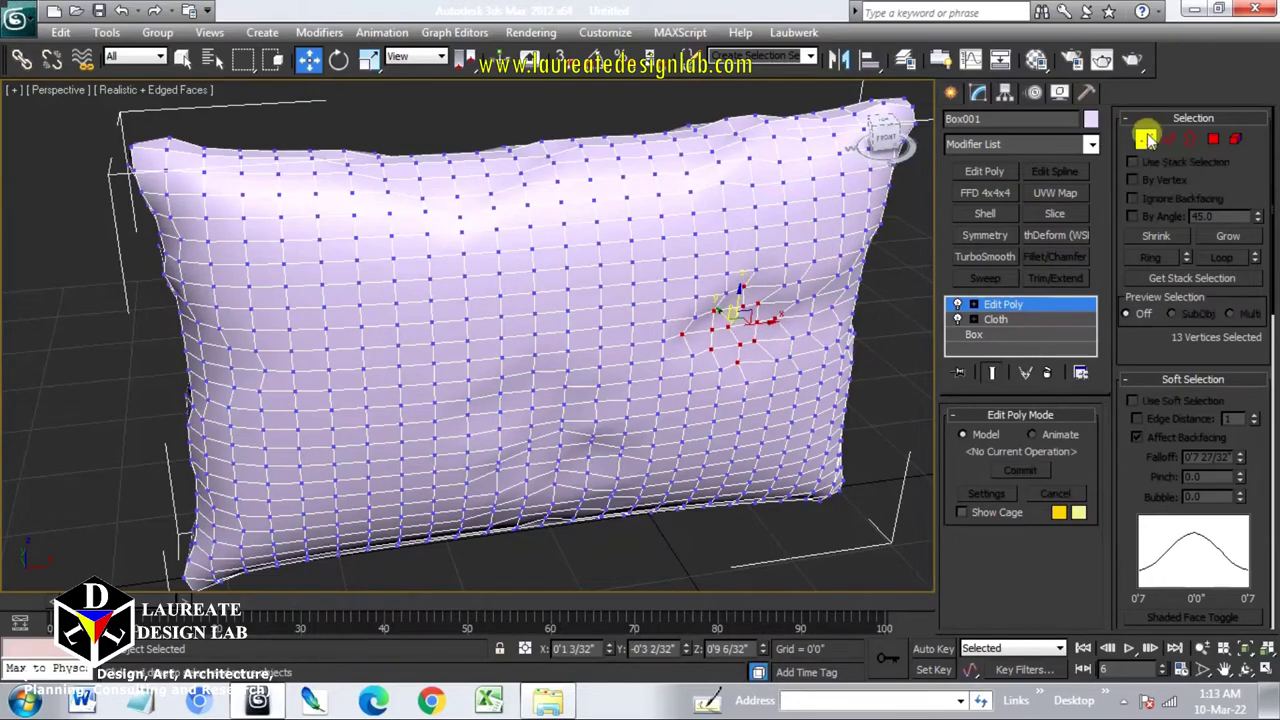
left_click(881, 318)
- Hide the edged faces and apply TurboSmooth to the pillow
middle_click_drag(881, 318, 823, 354, "alt")
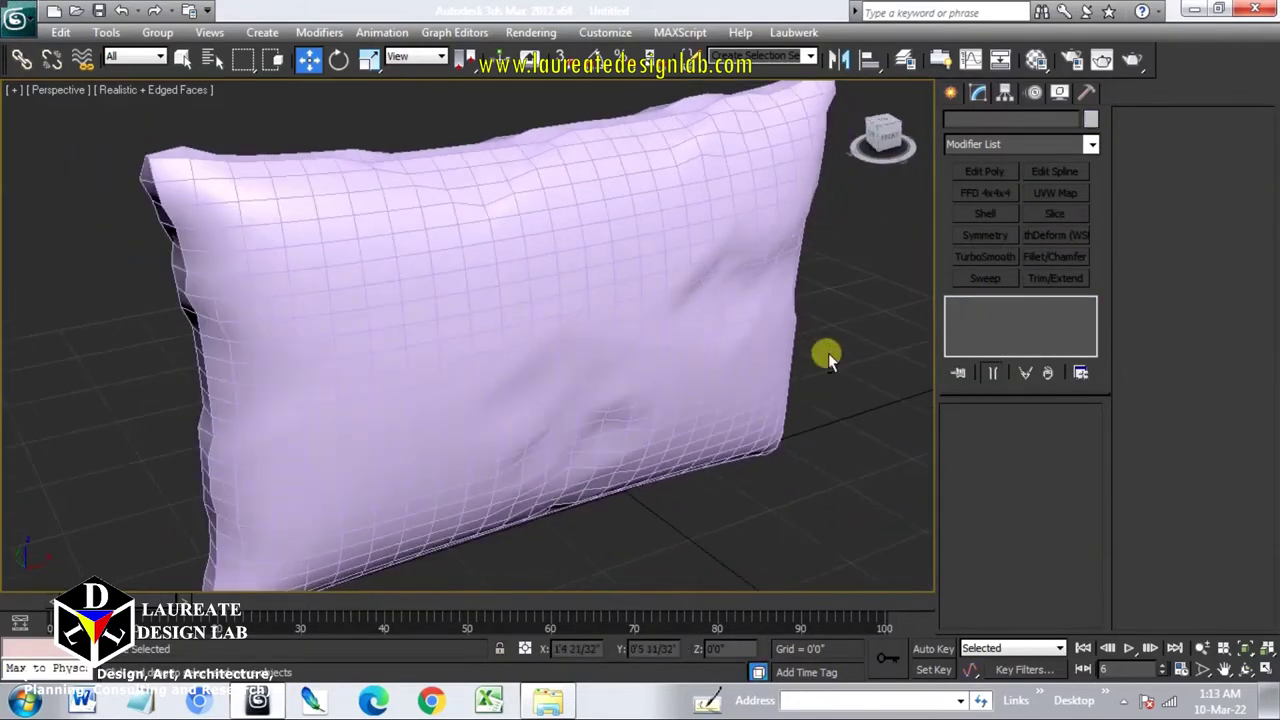
middle_click_drag(586, 406, 597, 357, "alt")
key("F4")
scroll(595, 357, "down", 3)
left_click(592, 355)
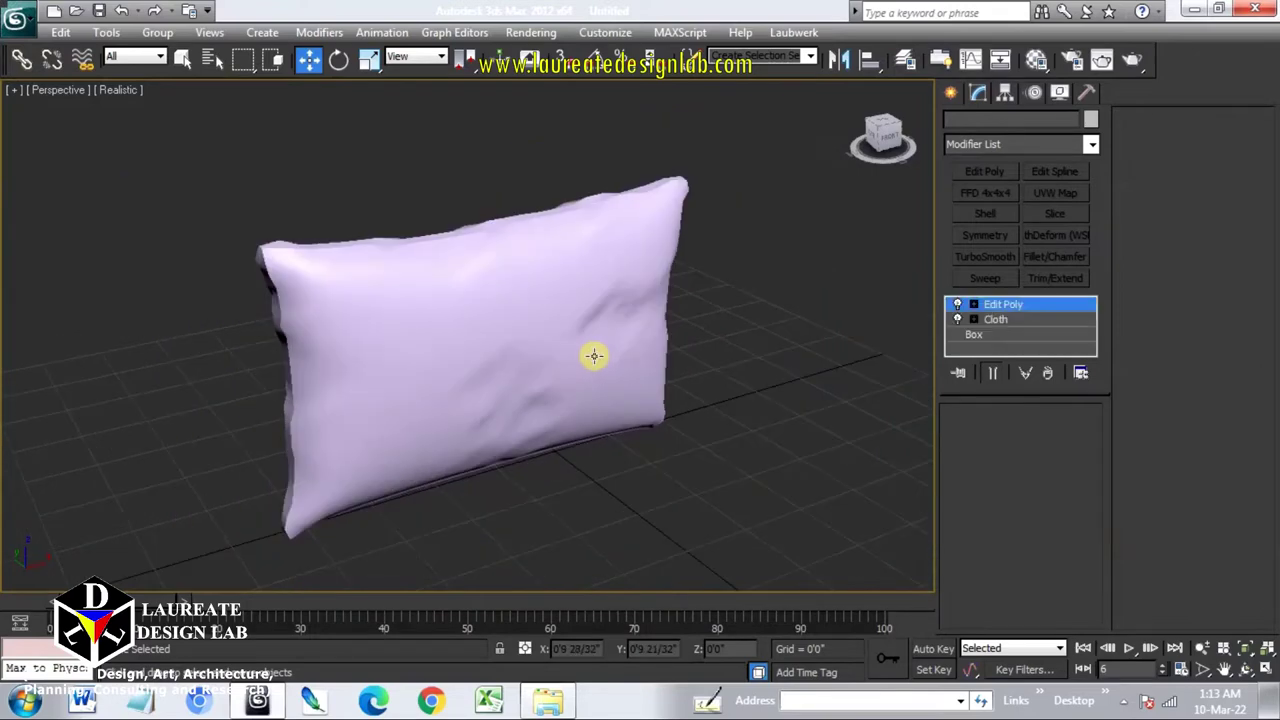
left_click(985, 257)
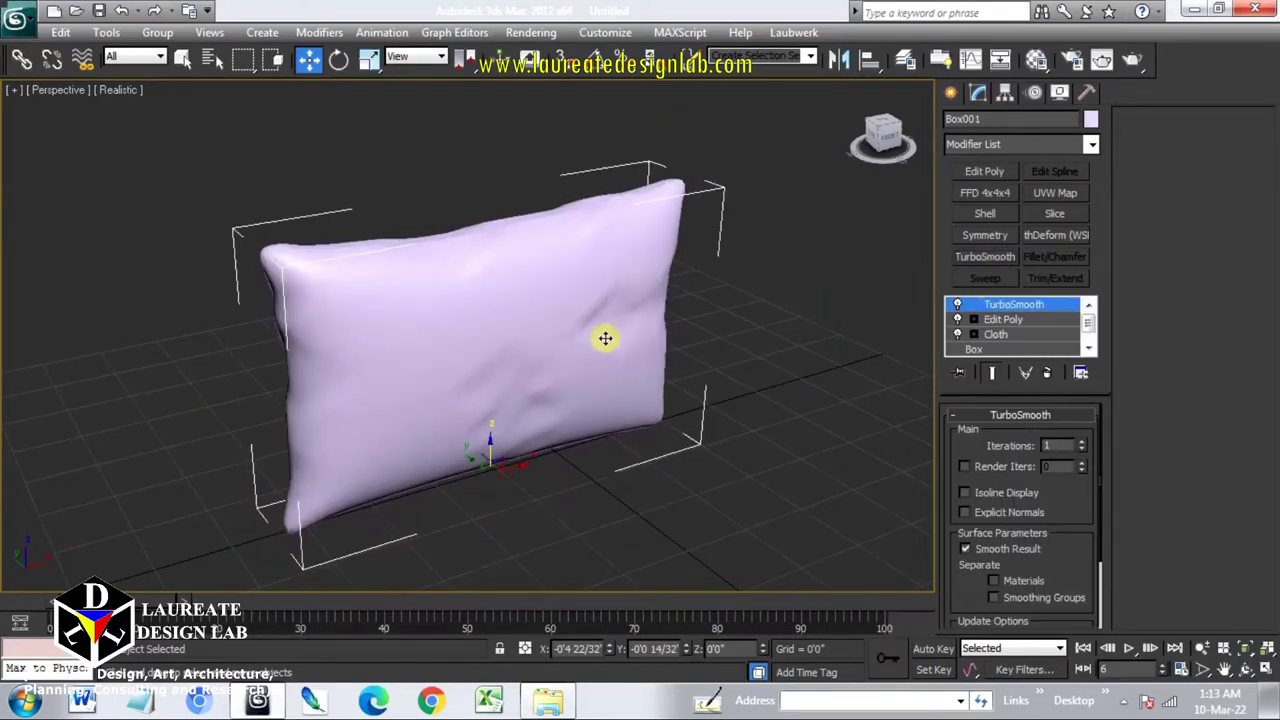
scroll(603, 337, "up", 3)
middle_click_drag(606, 343, 611, 349)
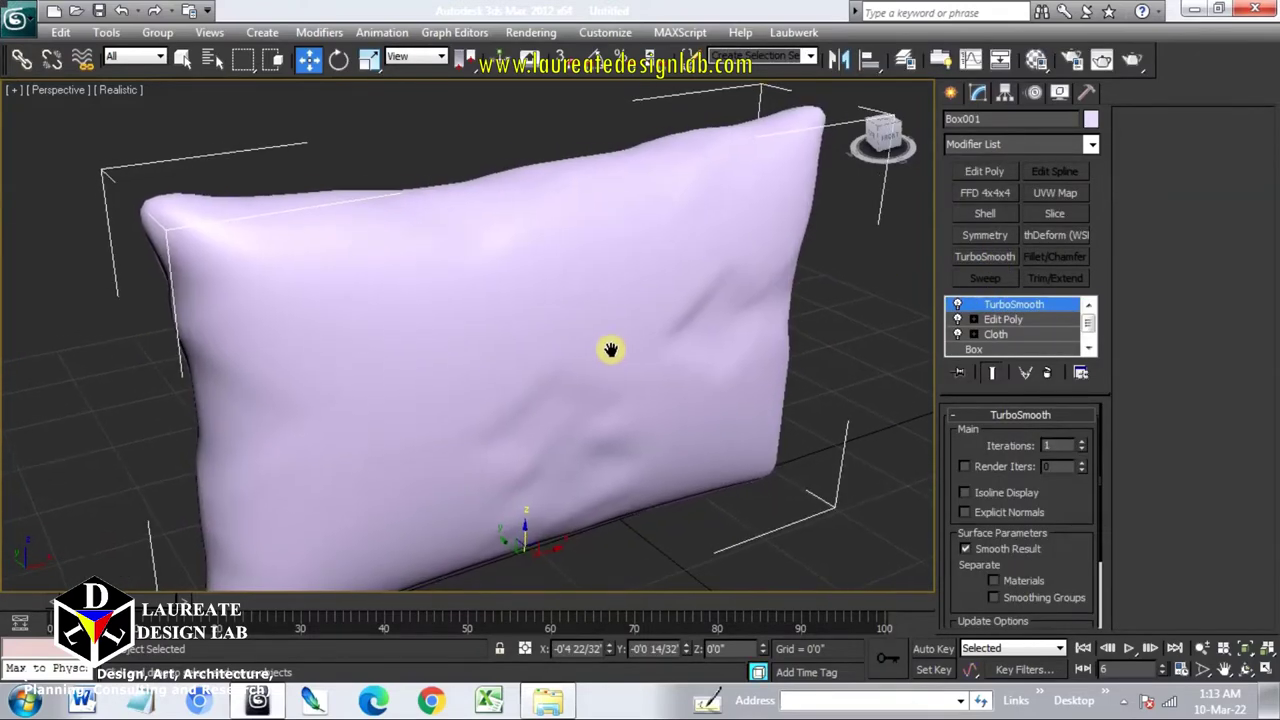
- Stretch the pillow along its Y axis and raise it slightly along Z
left_click(369, 59)
left_click_drag(537, 574, 557, 577)
scroll(563, 449, "down", 3)
middle_click_drag(563, 449, 551, 350)
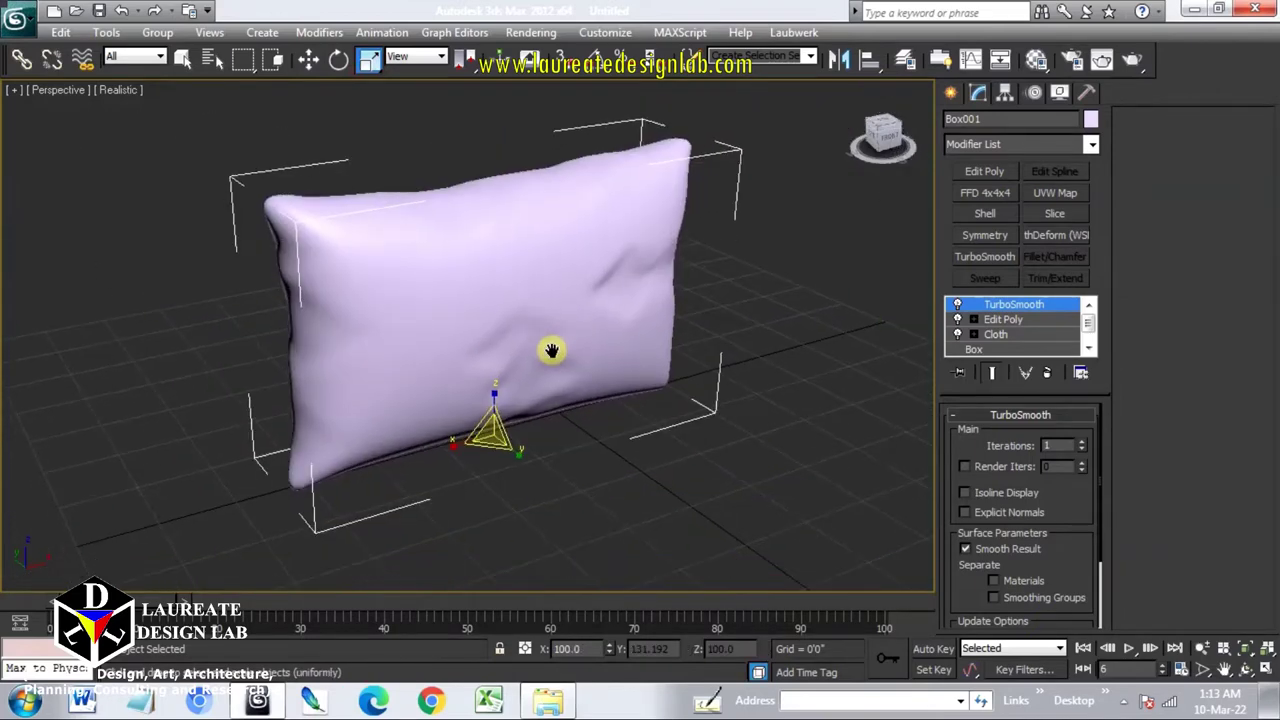
key("w")
left_click_drag(491, 397, 514, 297)
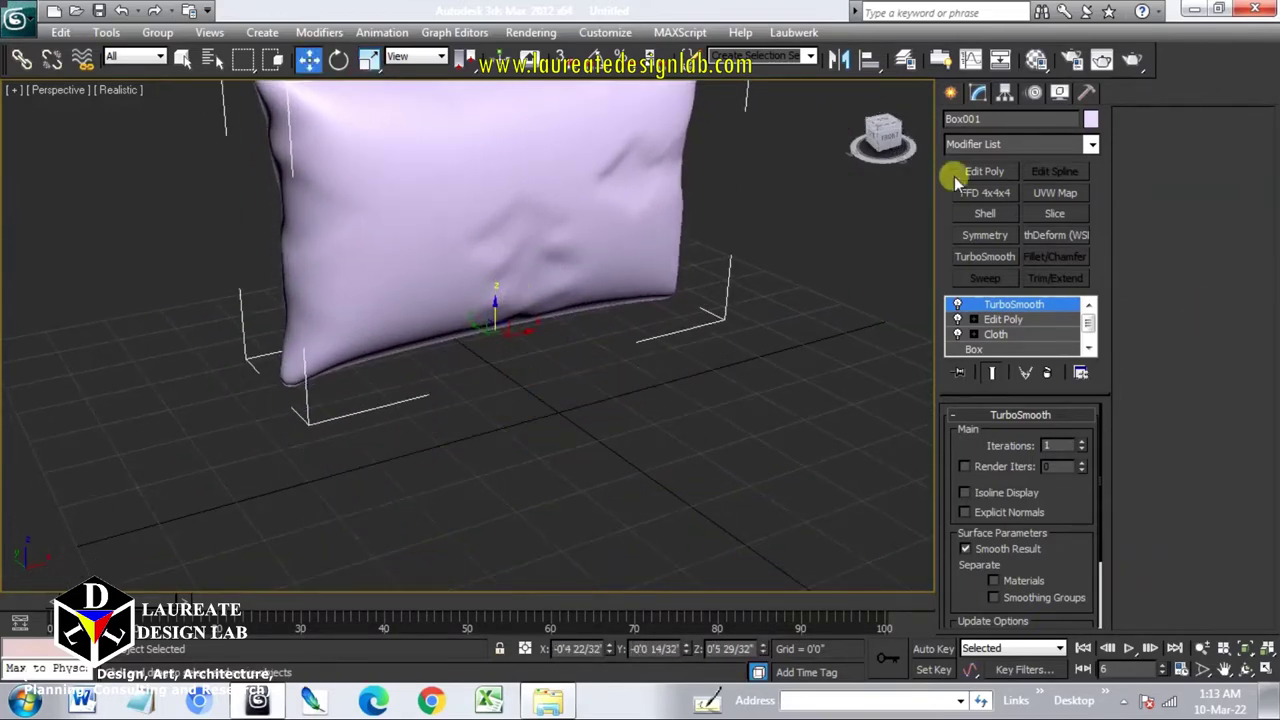
- Collapse the pillow's TurboSmooth stack into an Editable Mesh
right_click(1010, 304)
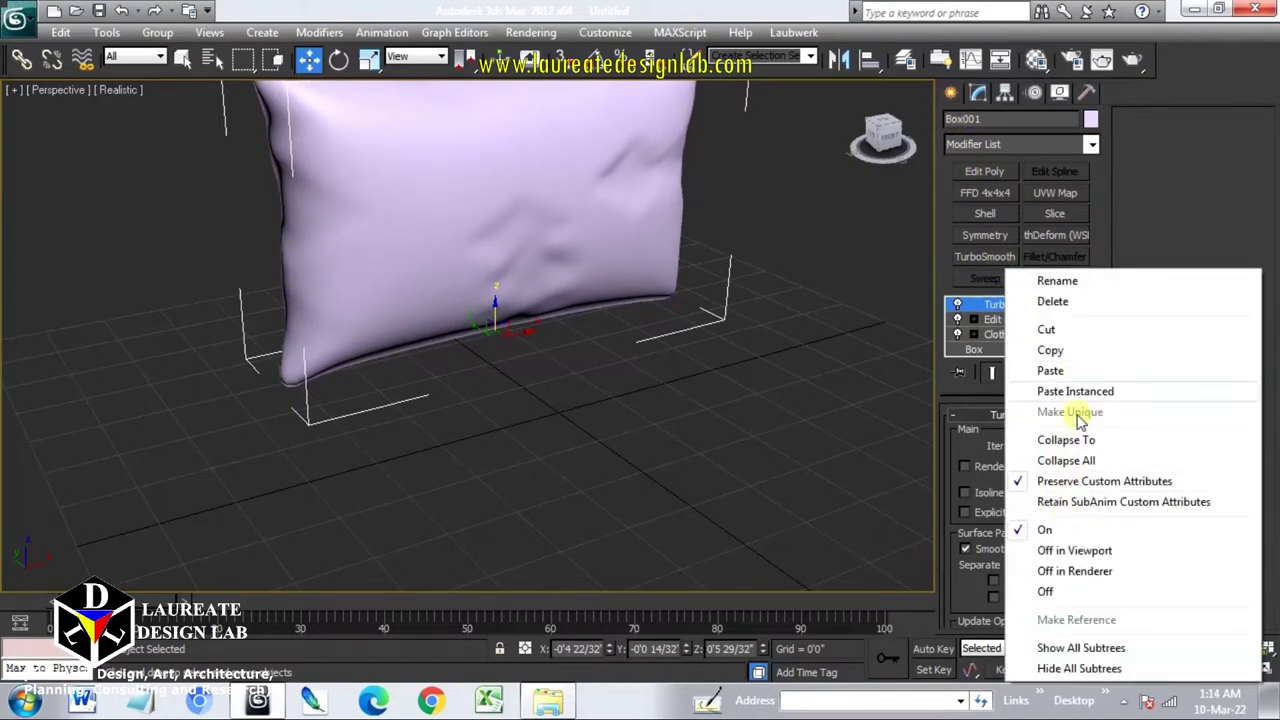
left_click(1040, 432)
left_click(735, 421)
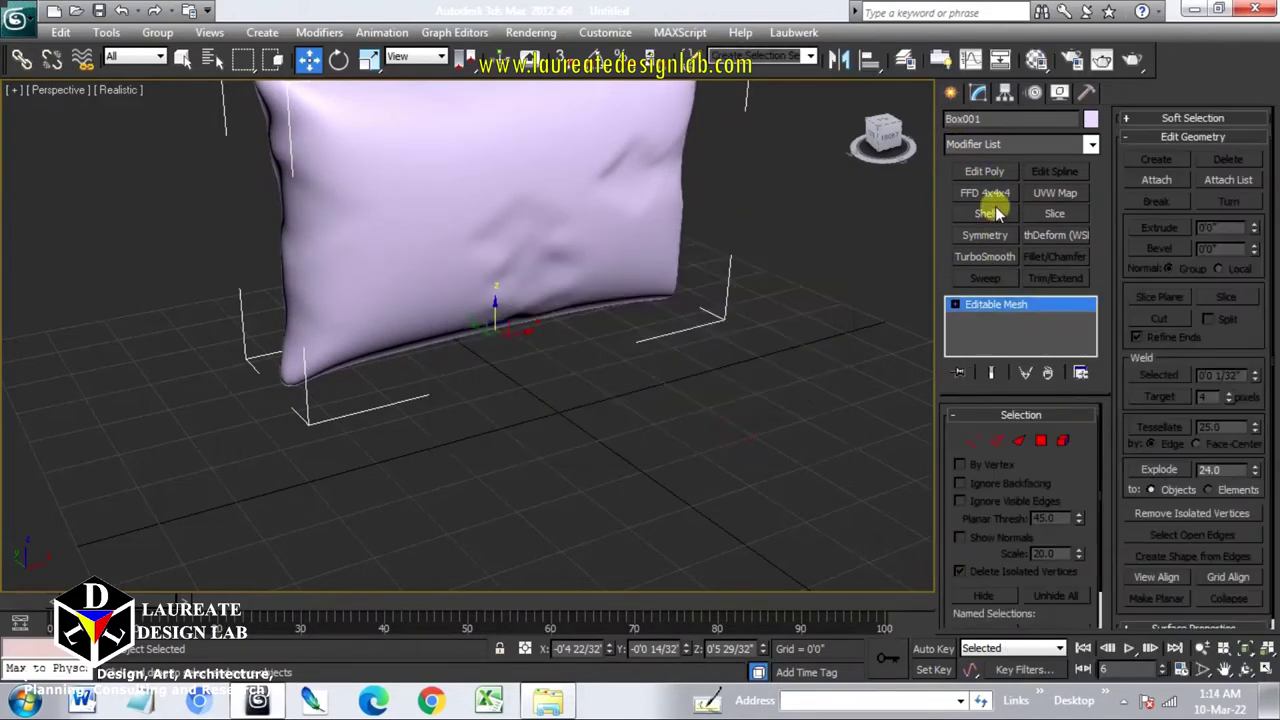
- Draw a ground plane beneath the pillow
left_click(951, 92)
scroll(729, 354, "down", 5)
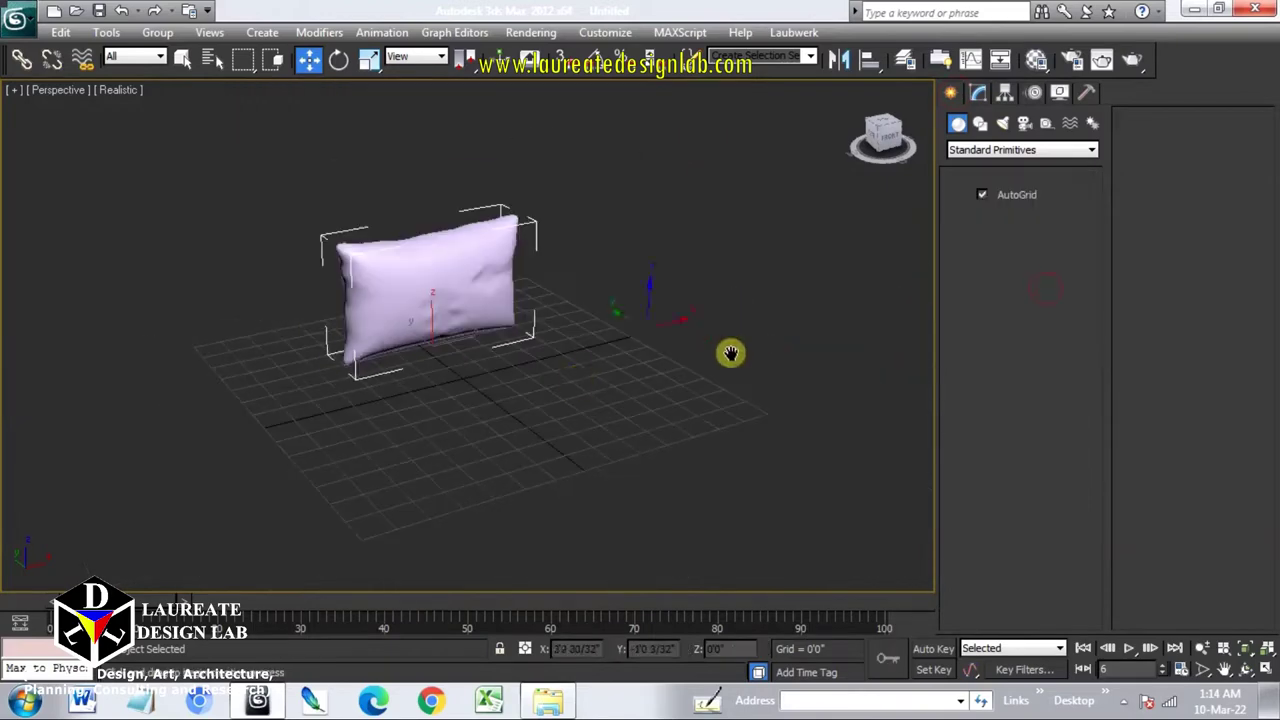
left_click_drag(154, 318, 795, 416)
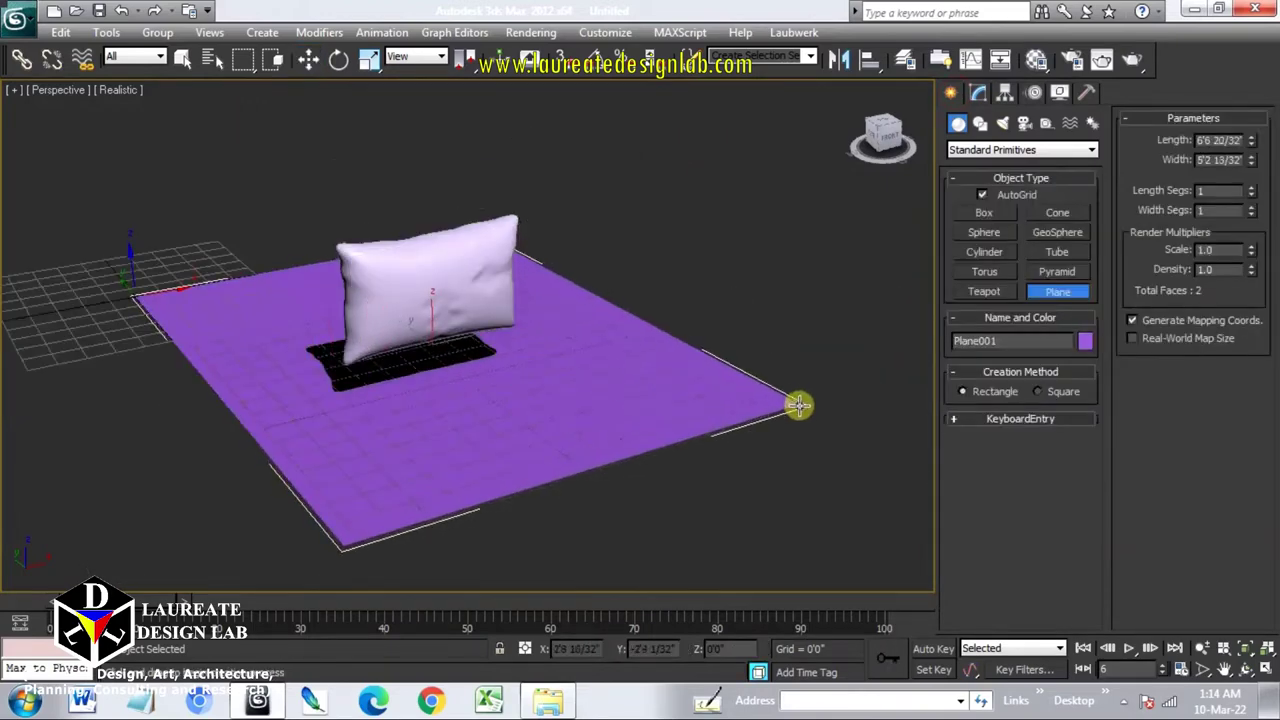
scroll(463, 306, "up", 4)
scroll(500, 391, "up", 2)
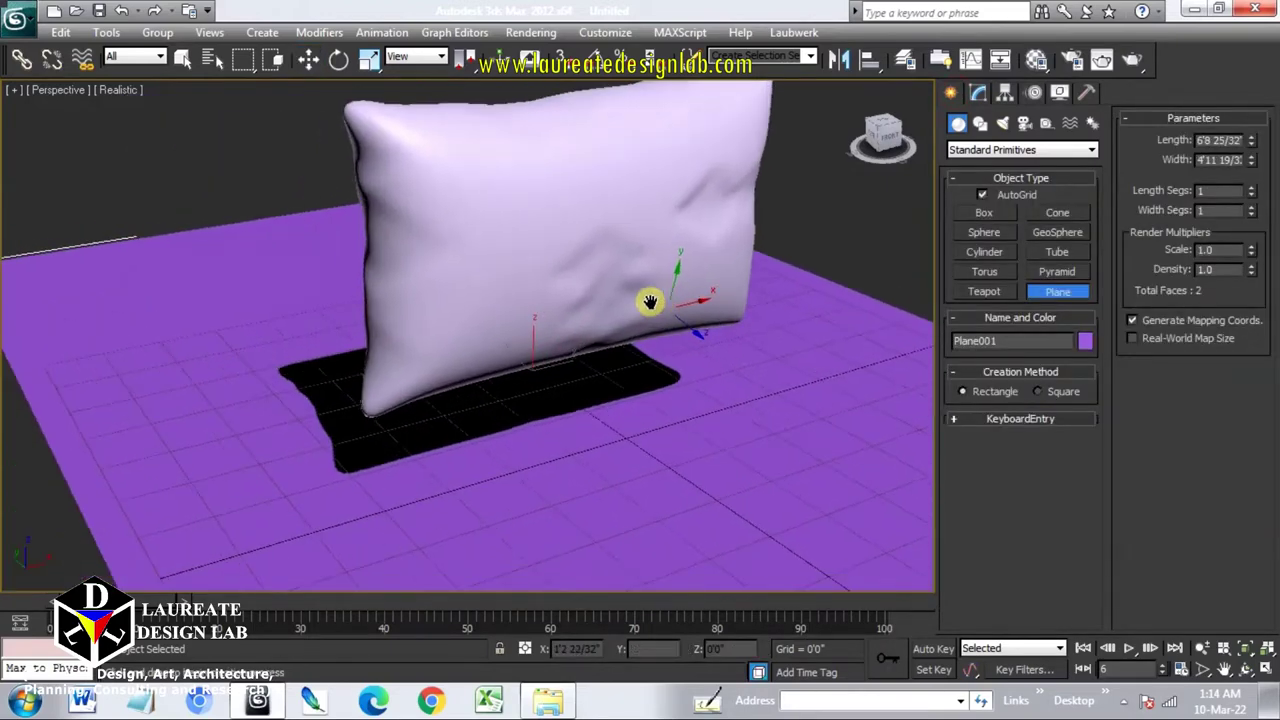
scroll(651, 300, "up", 1)
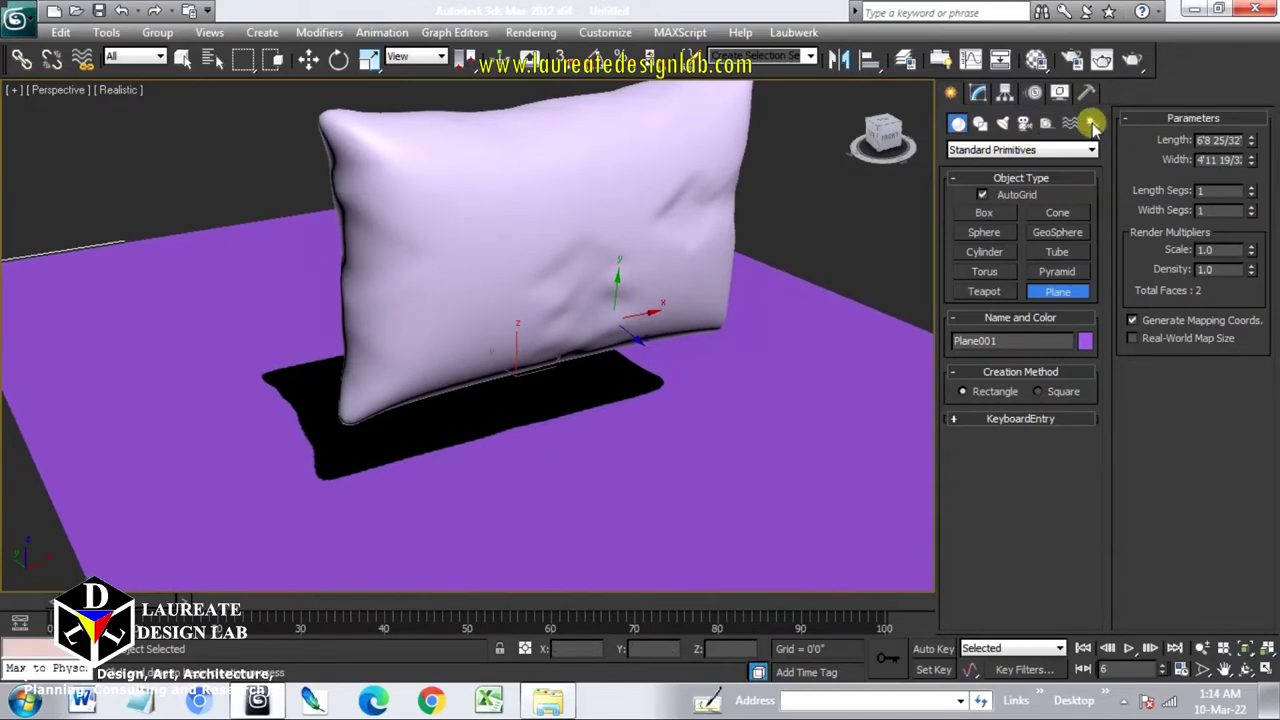
- Set the plane's object colour to grey and reselect the pillow
left_click(978, 92)
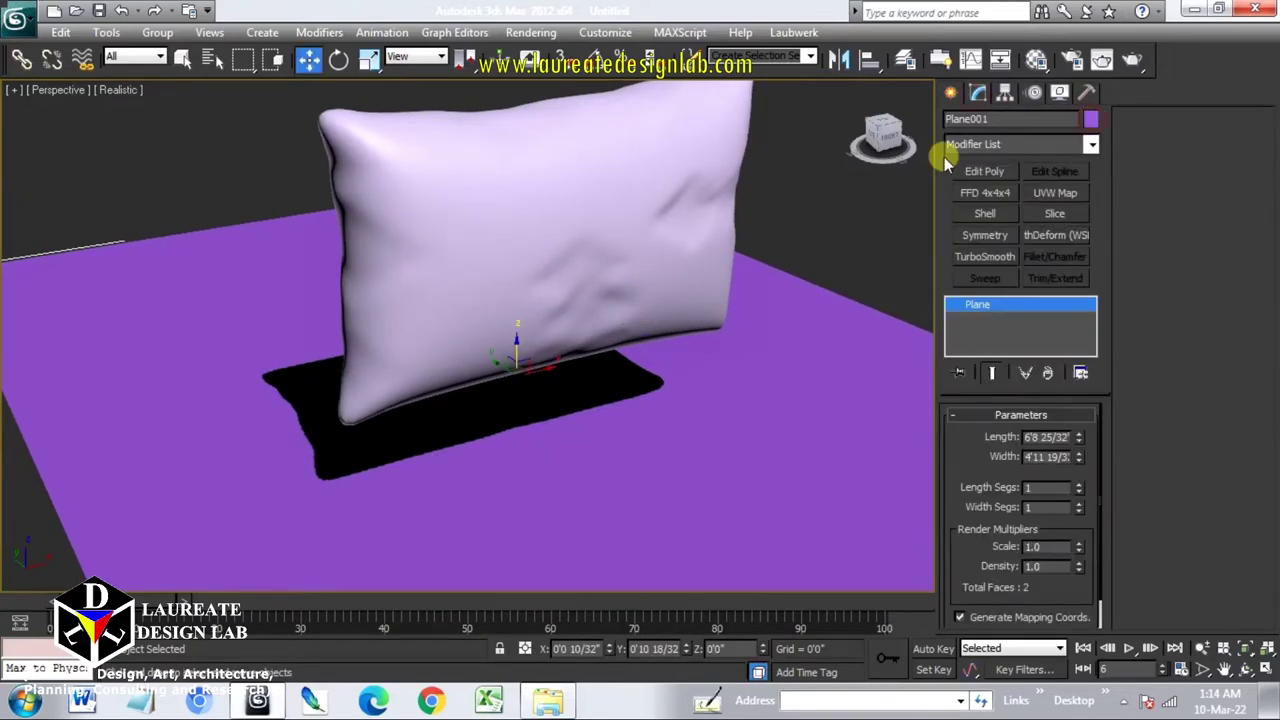
left_click(699, 391)
left_click(734, 451)
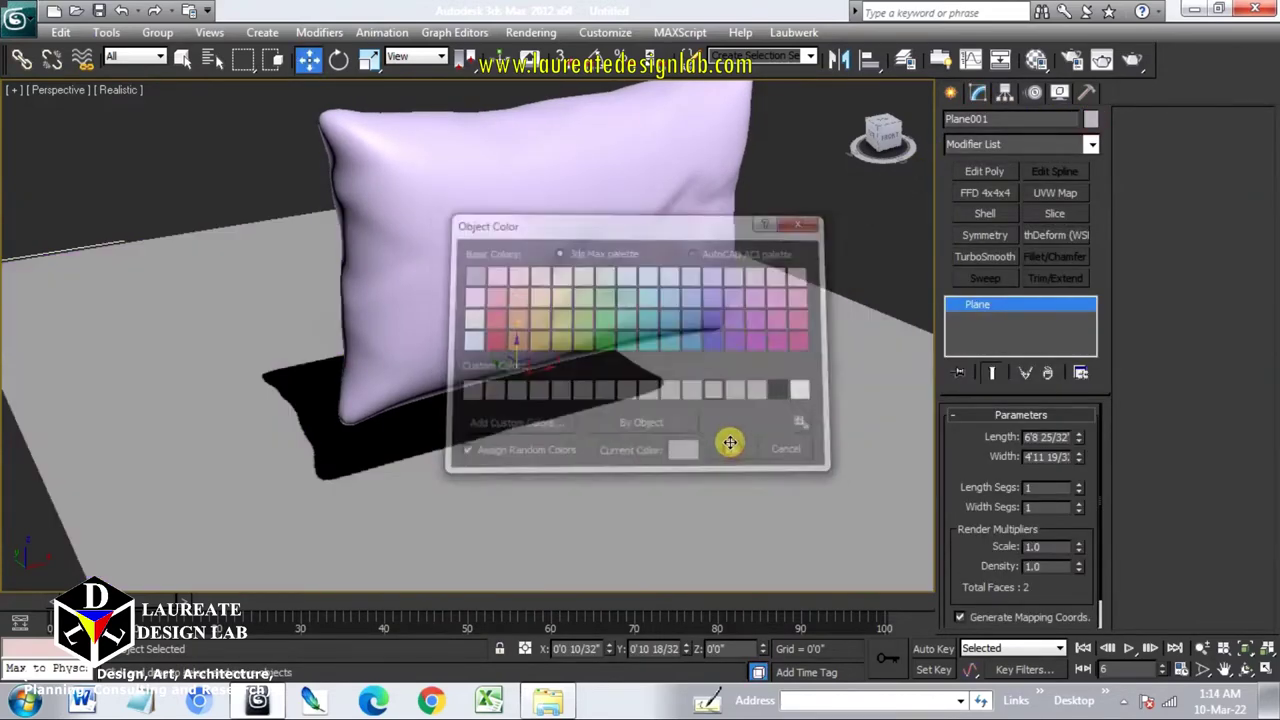
left_click(690, 197)
left_click(690, 197)
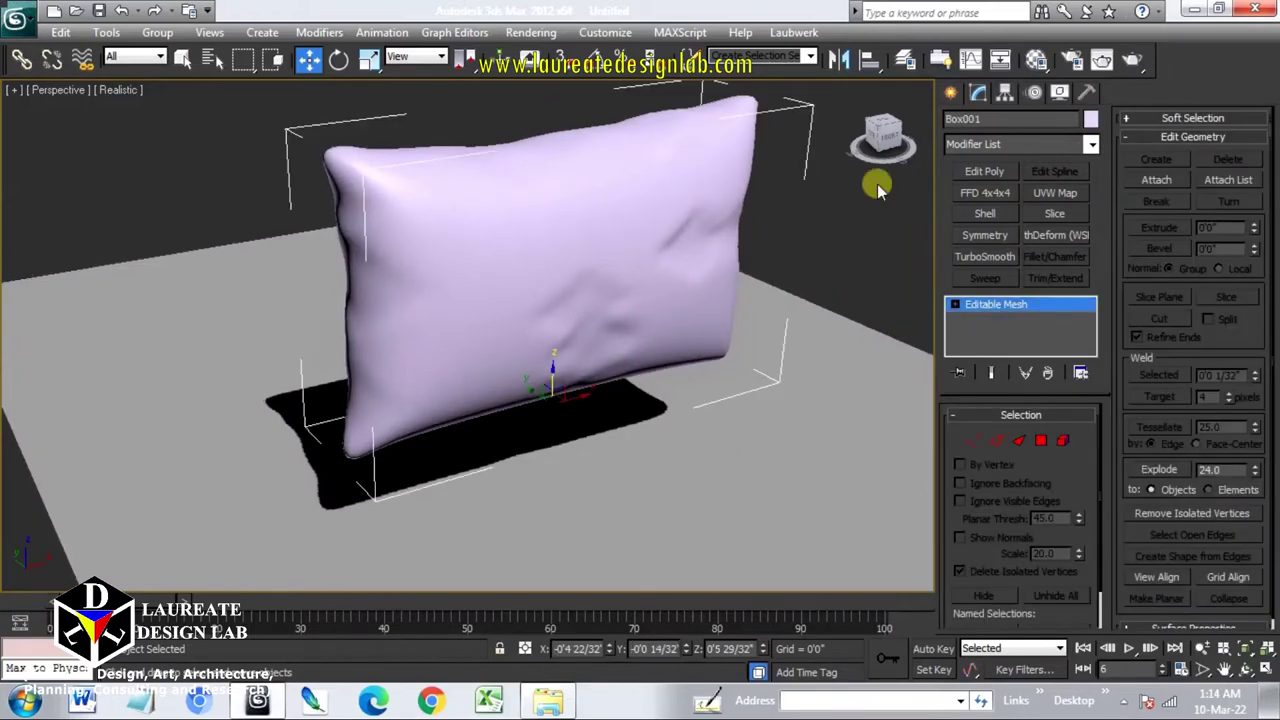
- Add a Cloth modifier to the pillow and set Box001 as cloth with the Silk preset
left_click(972, 147)
scroll(971, 160, "down", 5)
left_click(980, 163)
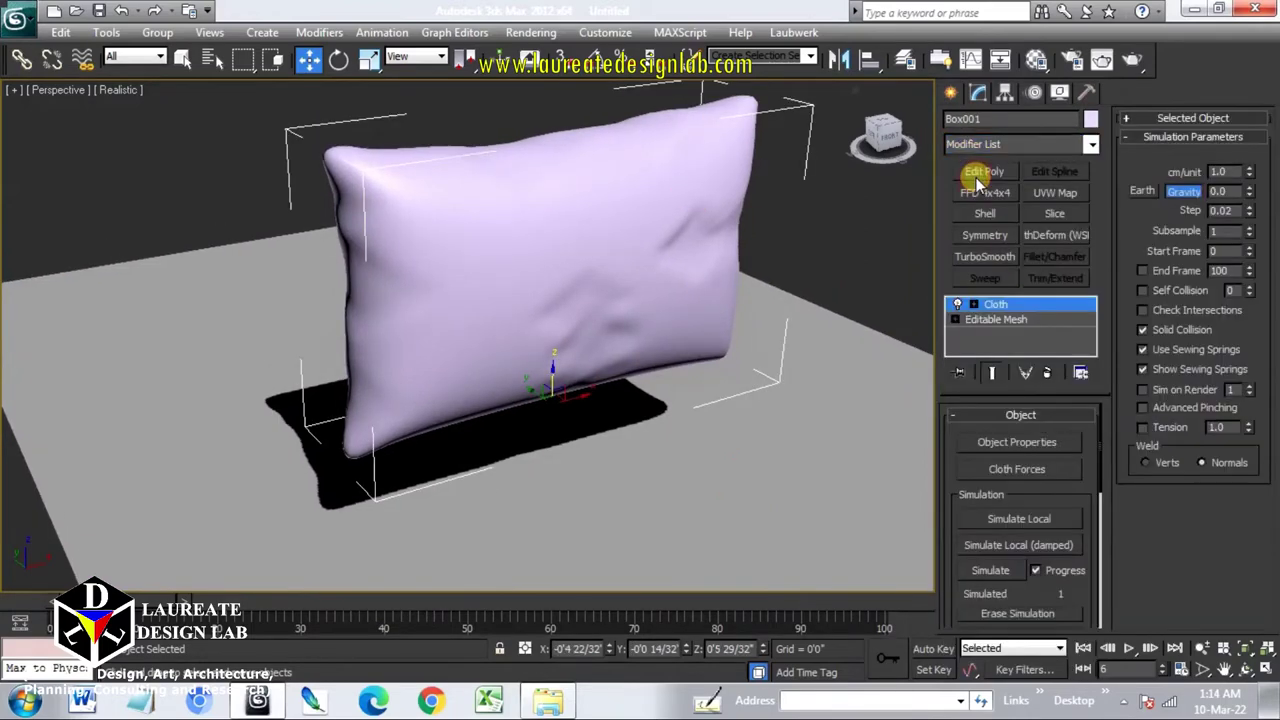
left_click(1016, 441)
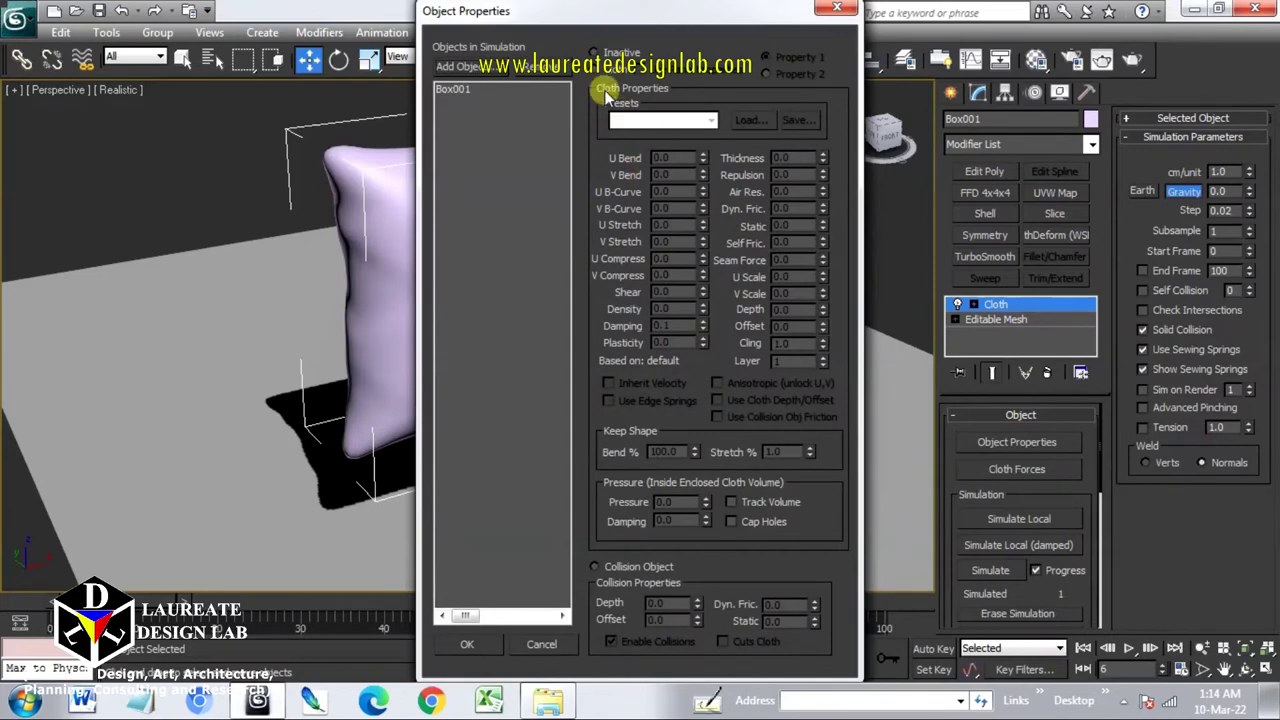
left_click(499, 90)
left_click(594, 69)
left_click(663, 120)
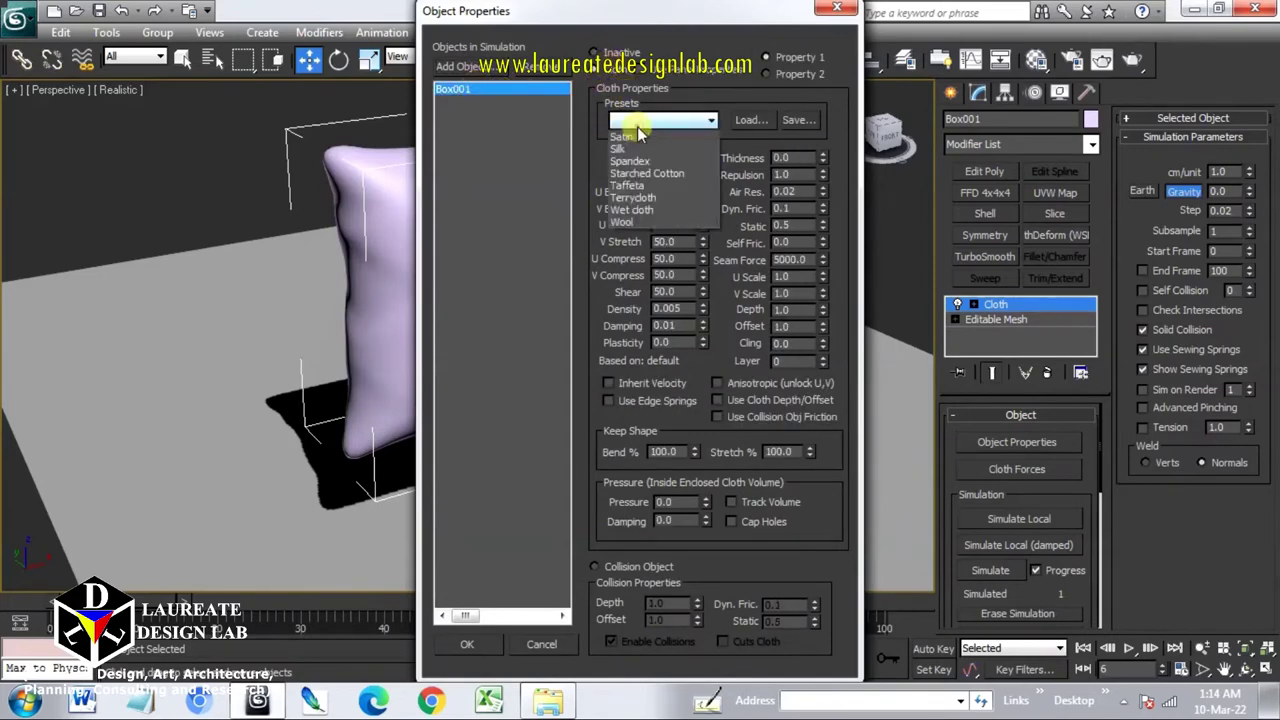
left_click(640, 259)
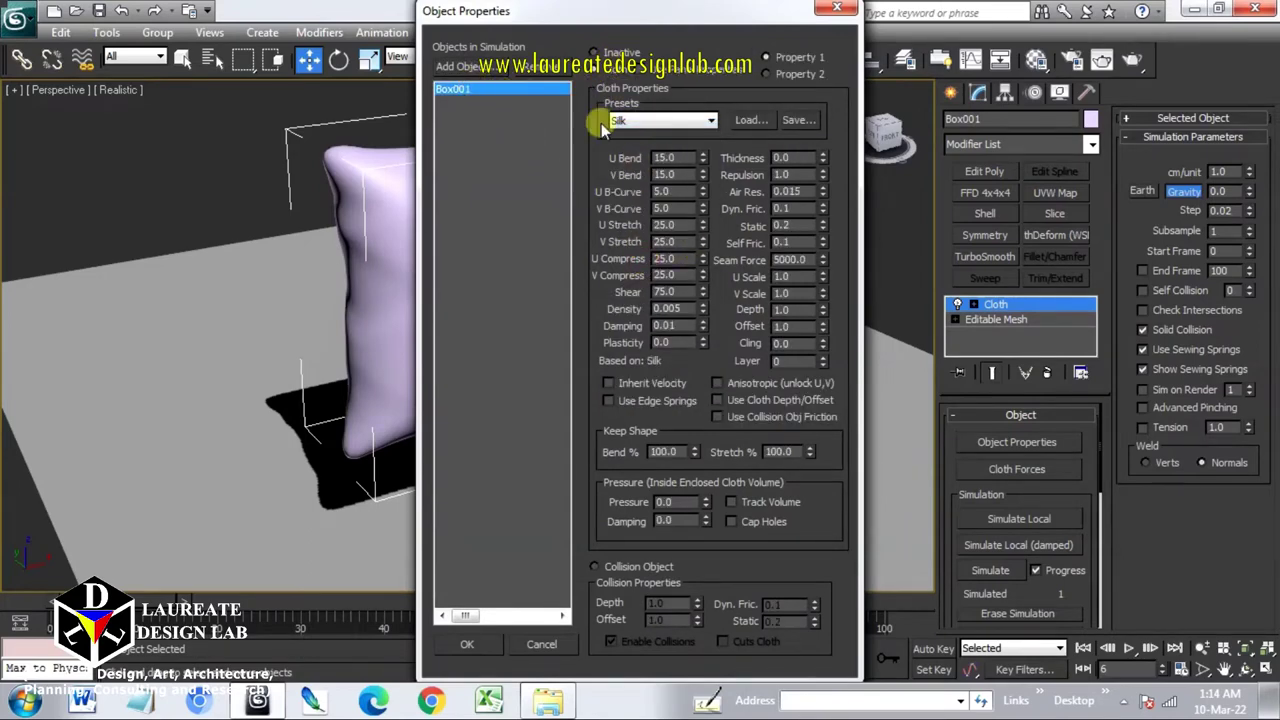
- Add Plane001 to the simulation as a collision object and confirm the object properties
left_click(488, 72)
left_click(64, 185)
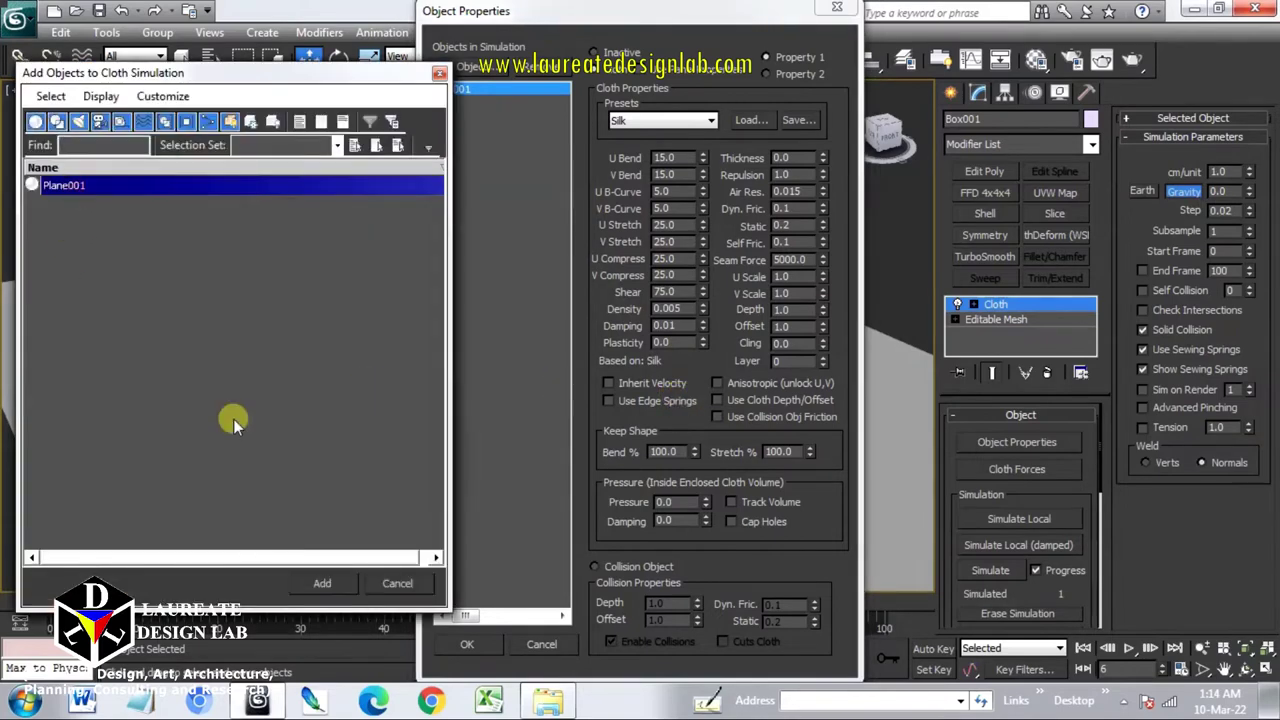
left_click(316, 578)
left_click(606, 568)
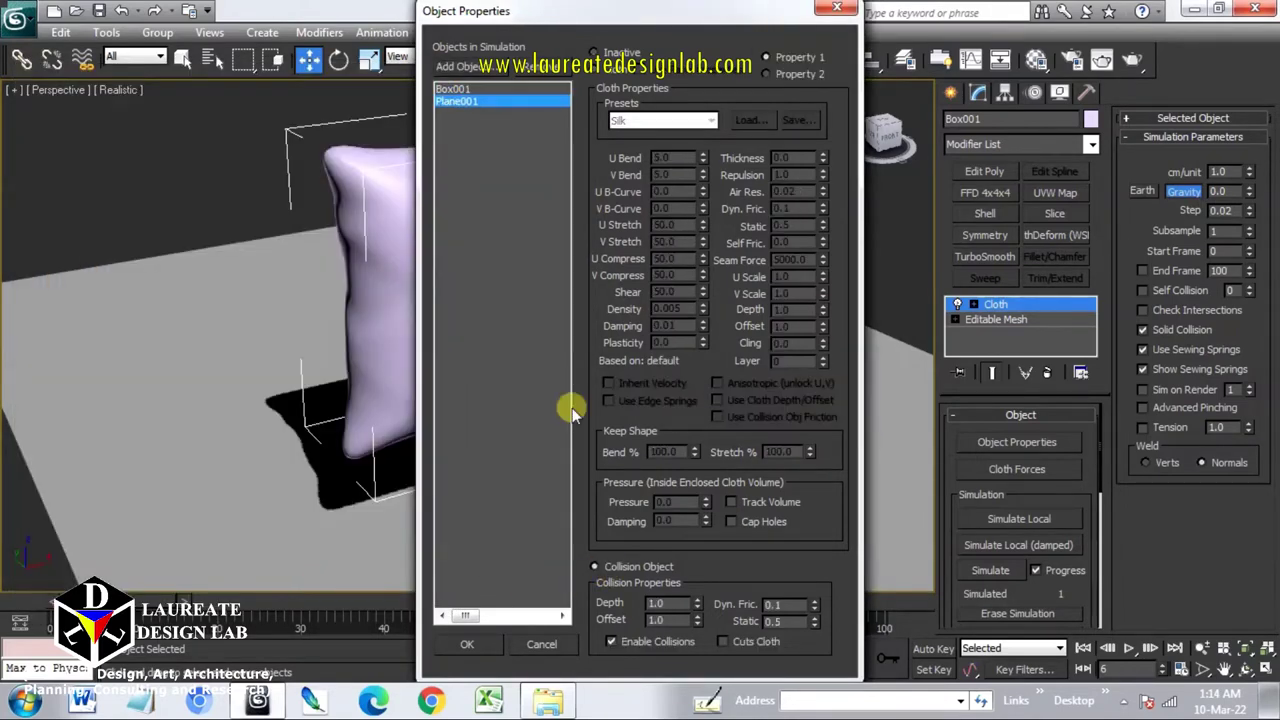
left_click(530, 88)
left_click(480, 102)
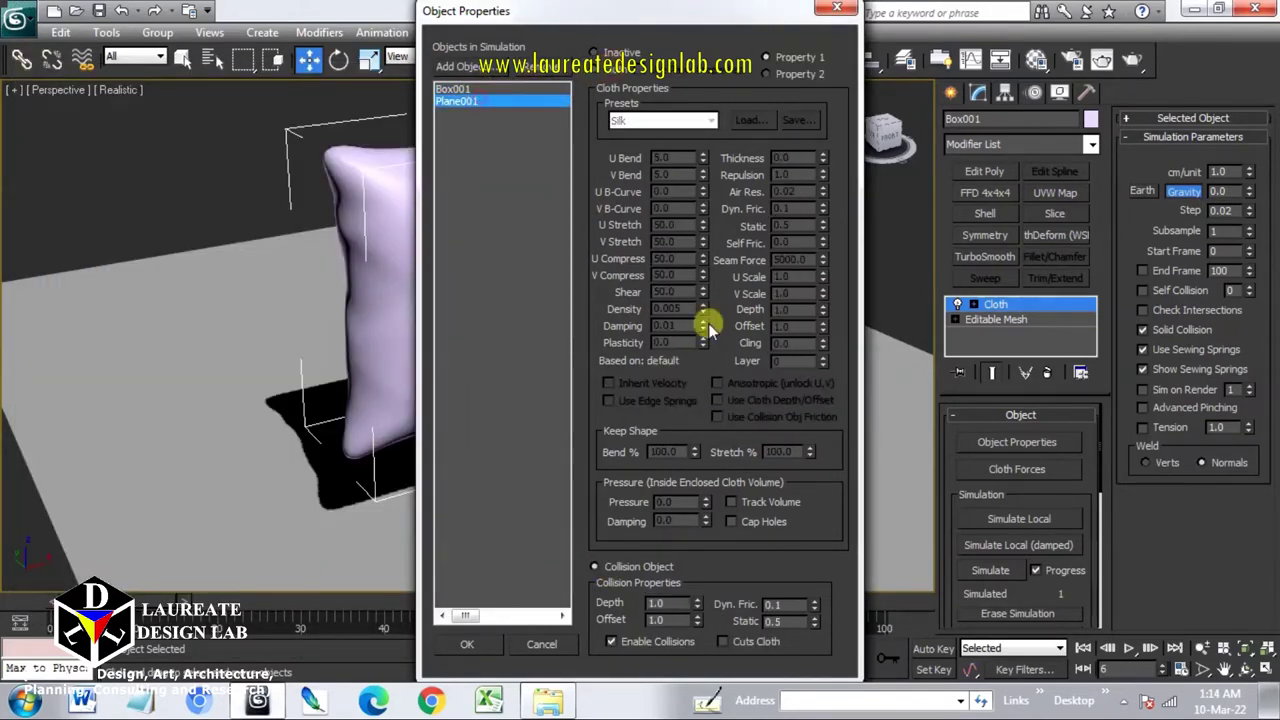
left_click(468, 643)
left_click(1224, 191)
type("-980")
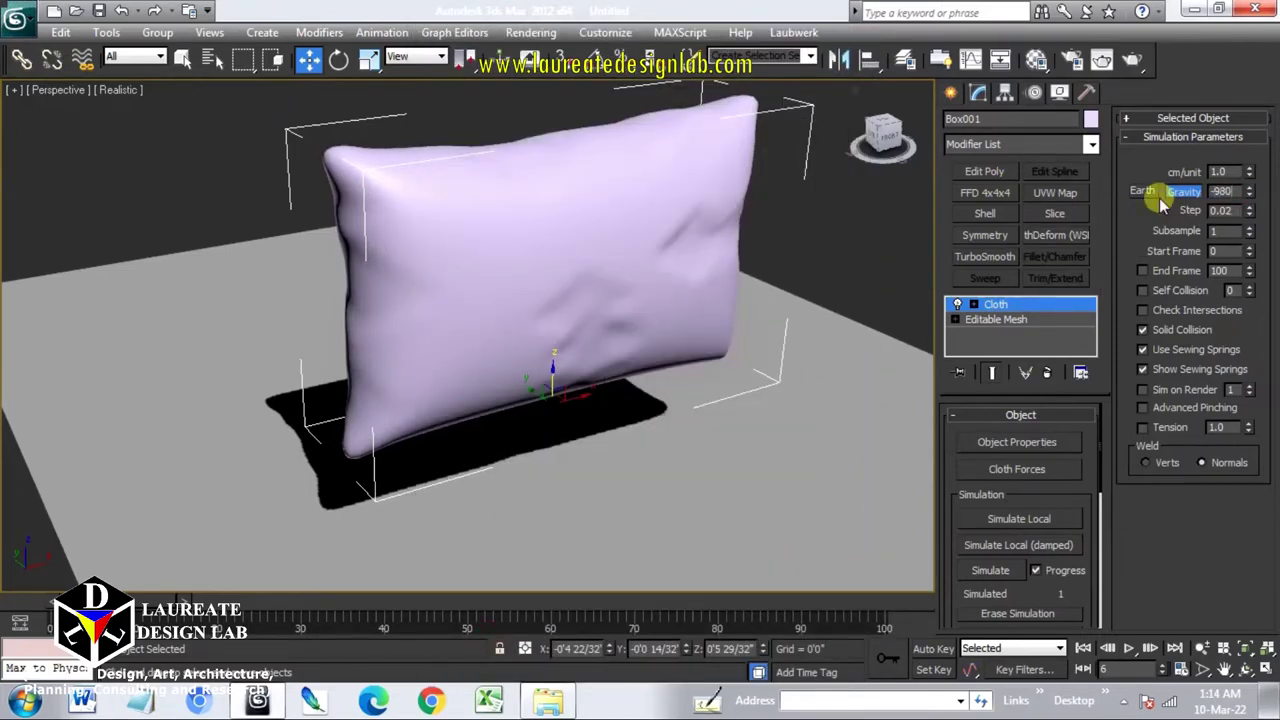
- Commit gravity -980.0 and run a damped local simulation until the pillow settles on the plane
key("Return")
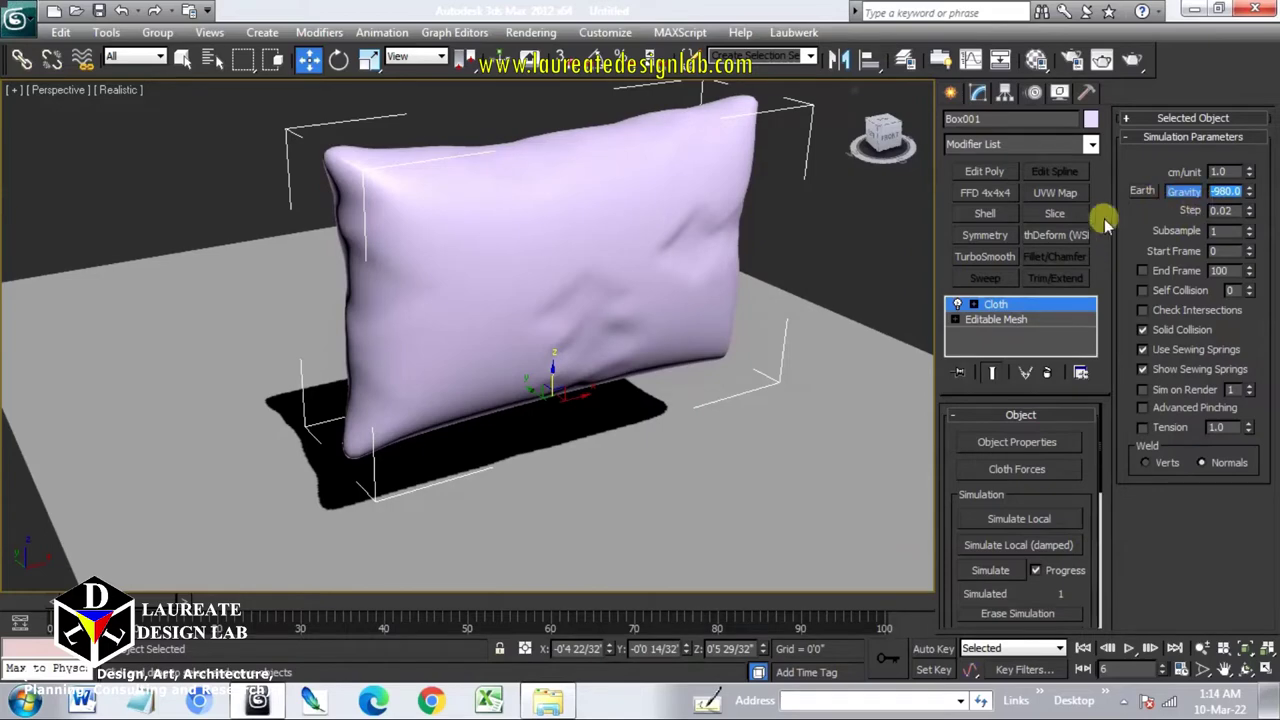
middle_click_drag(871, 349, 820, 334, "alt")
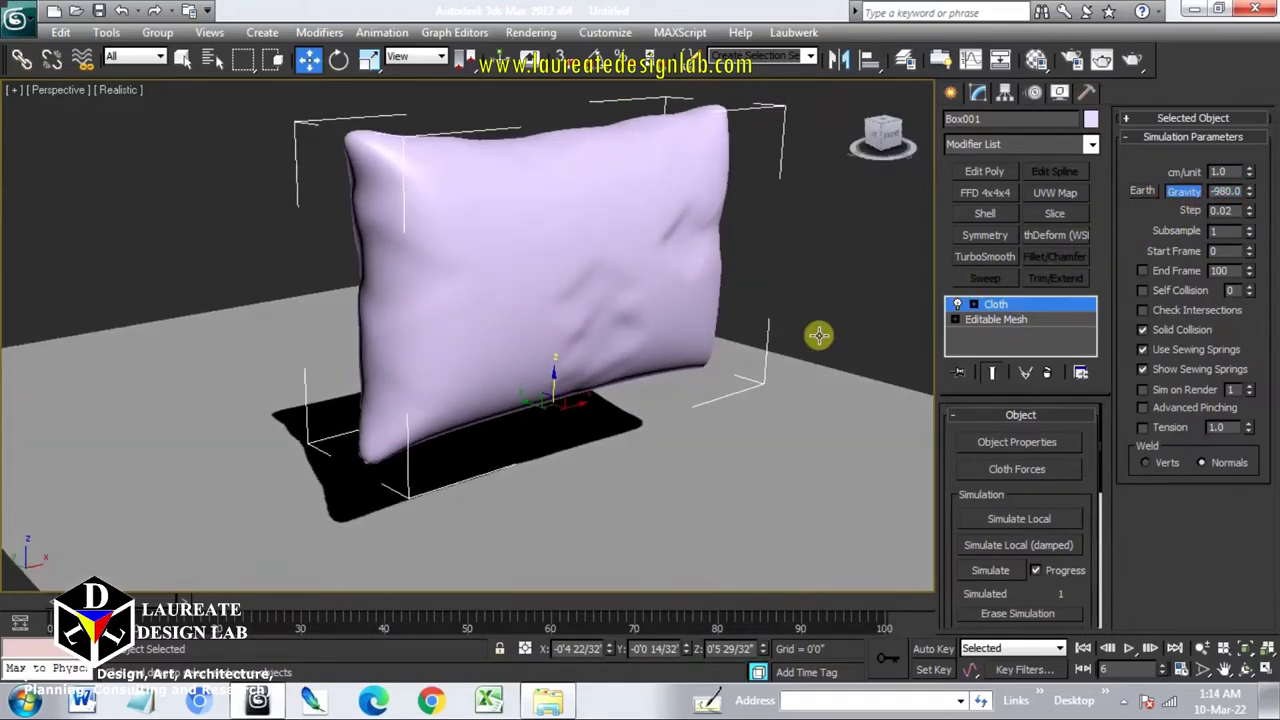
left_click(1022, 545)
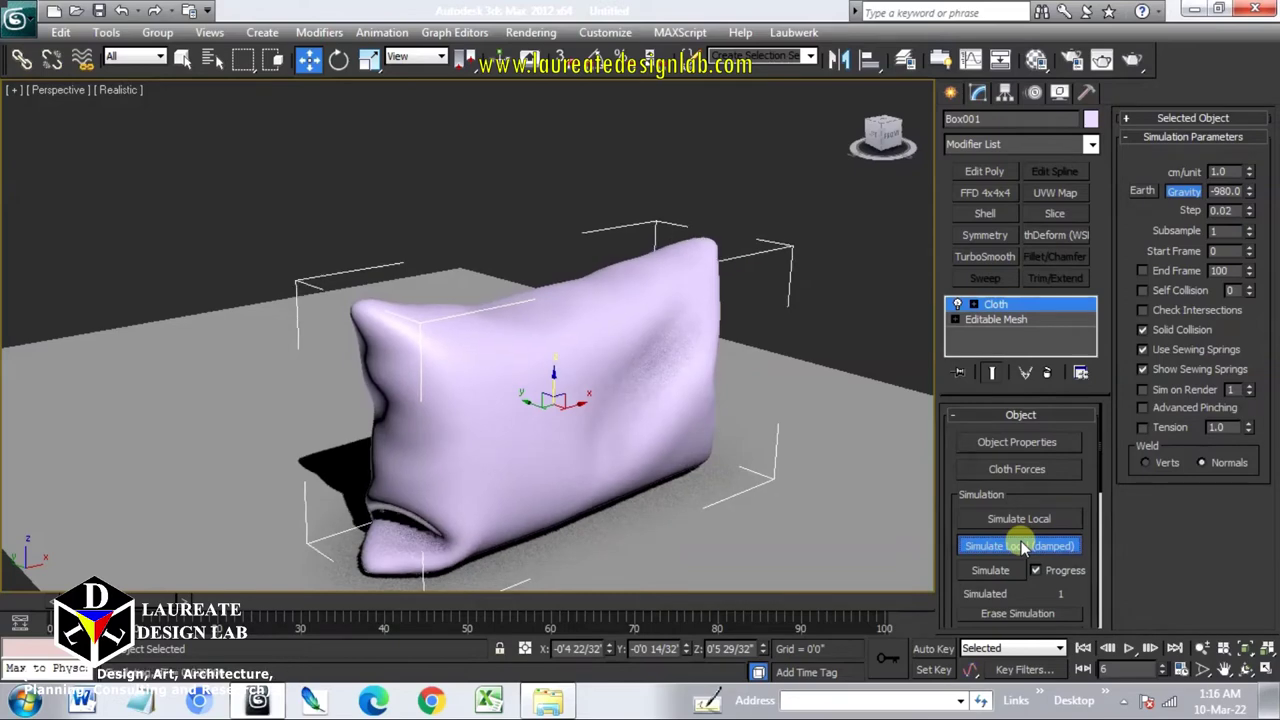
left_click(1022, 547)
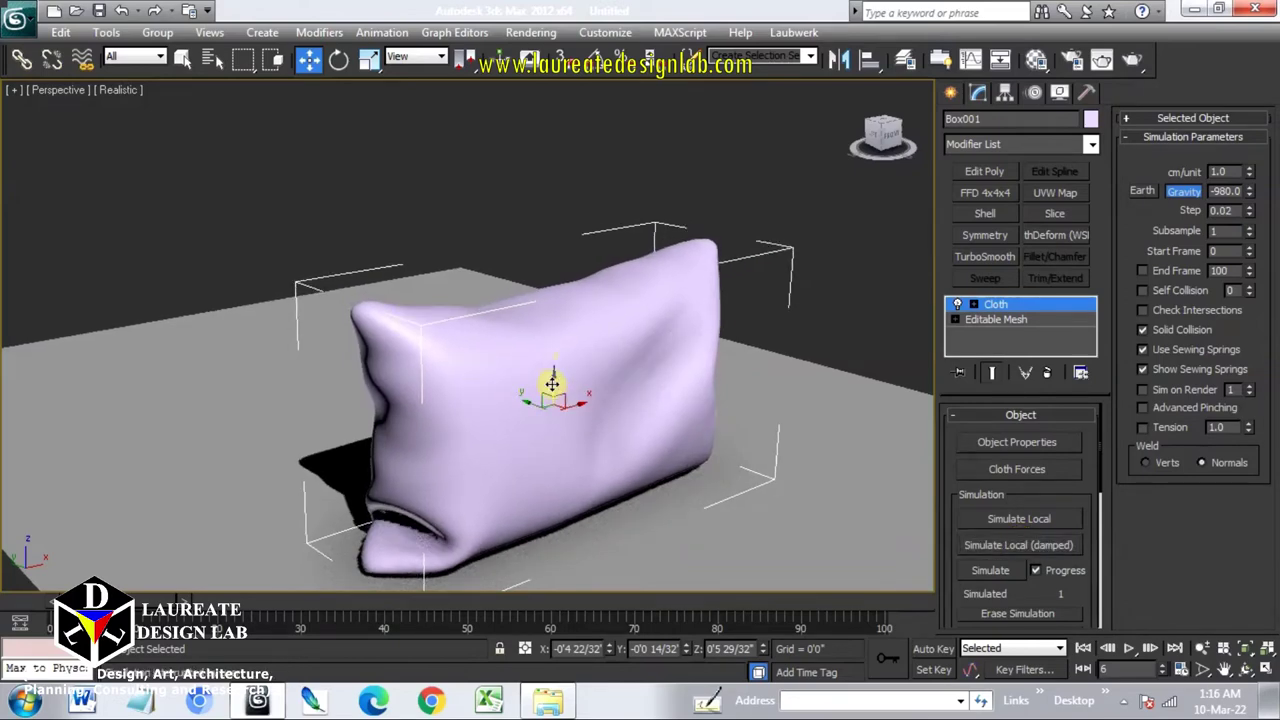
- Lift the settled pillow slightly above the ground and reselect it
left_click_drag(552, 383, 555, 373)
left_click(338, 59)
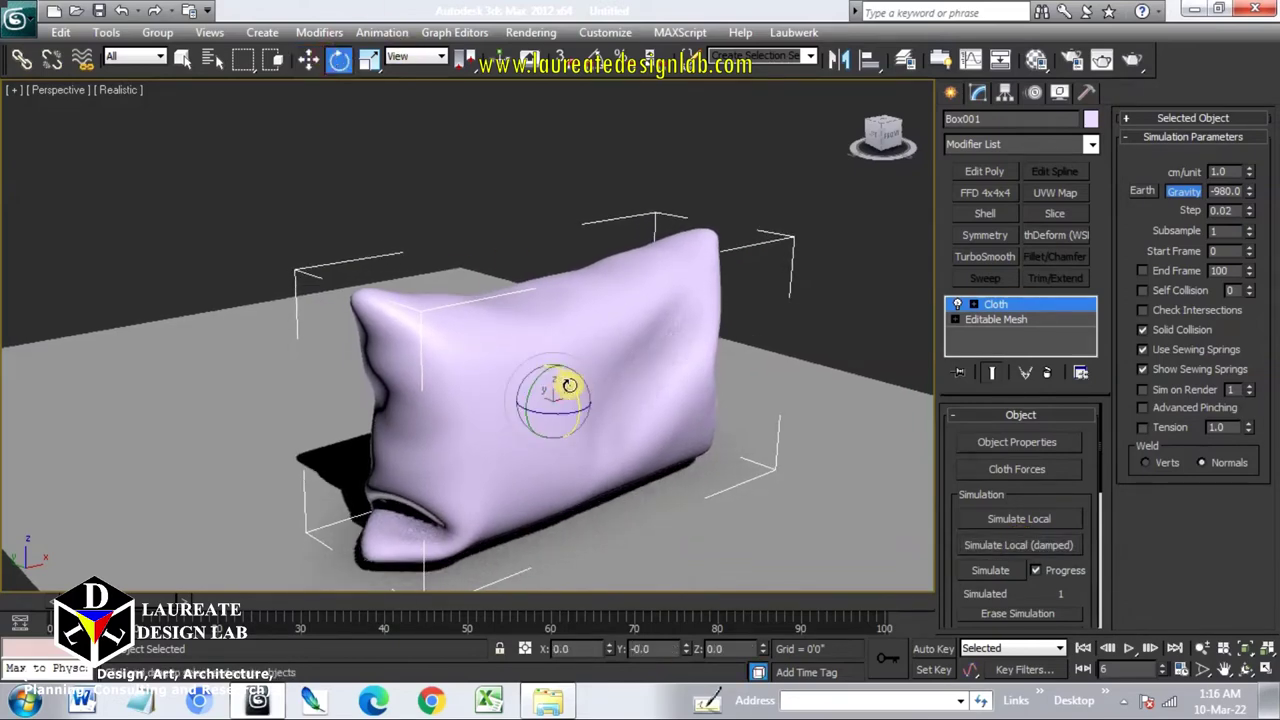
mouse_move(570, 380)
middle_mouse_down()
mouse_move(476, 369)
mouse_move(714, 214)
middle_mouse_up()
left_click(714, 214)
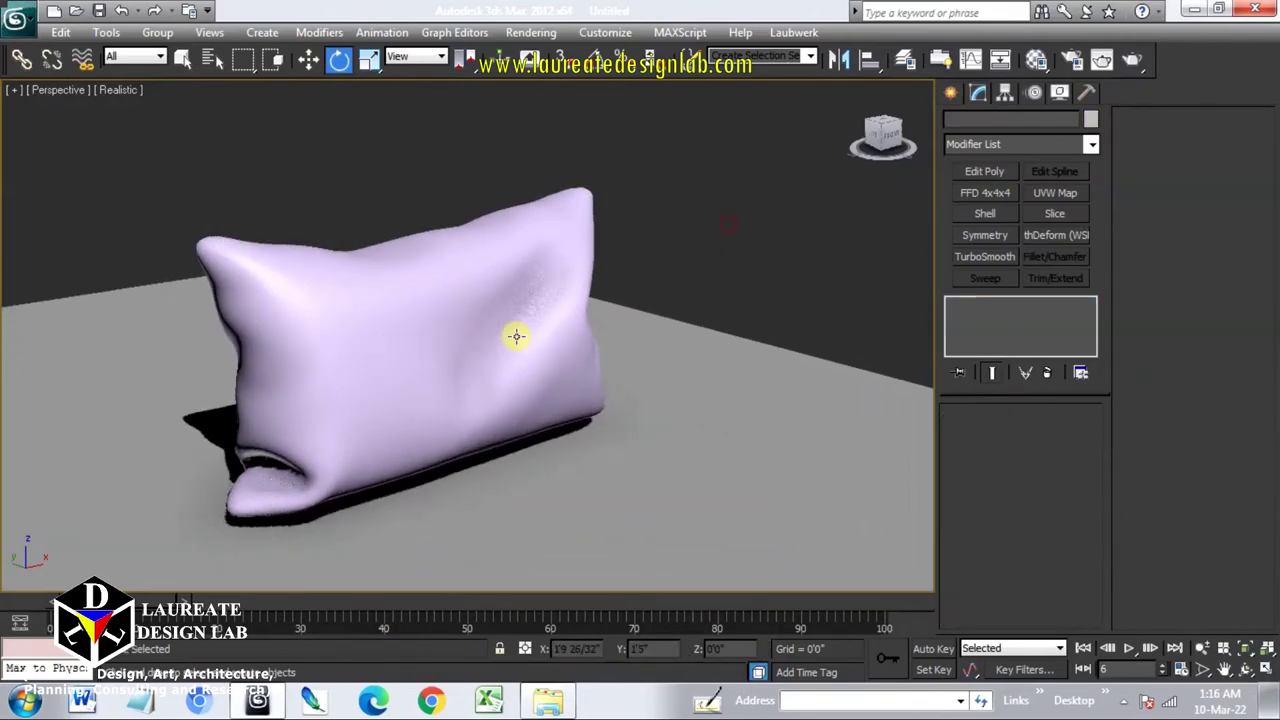
mouse_move(514, 337)
middle_mouse_down()
mouse_move(594, 289)
mouse_move(587, 305)
mouse_move(623, 294)
mouse_move(587, 340)
middle_mouse_up()
left_click(591, 320)
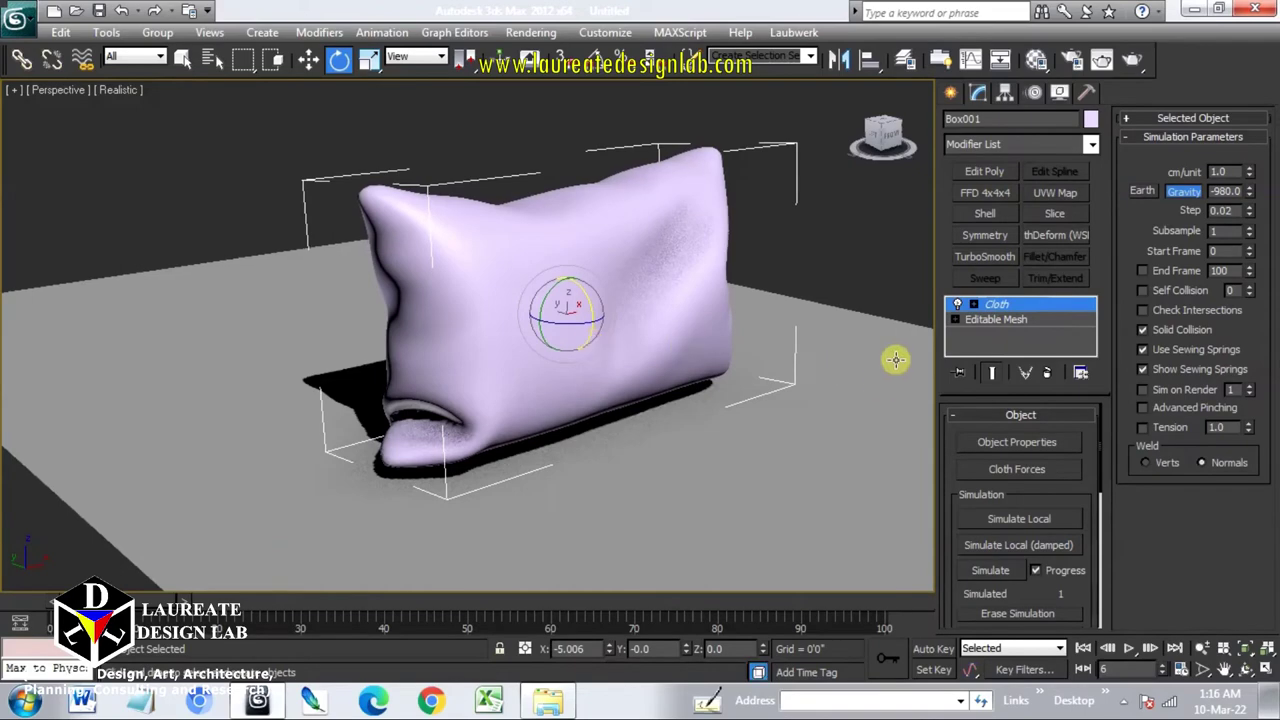
- Add Edit Poly at vertex level with soft selection, reduced falloff and a 0'6 19/32" paint brush
left_click(984, 171)
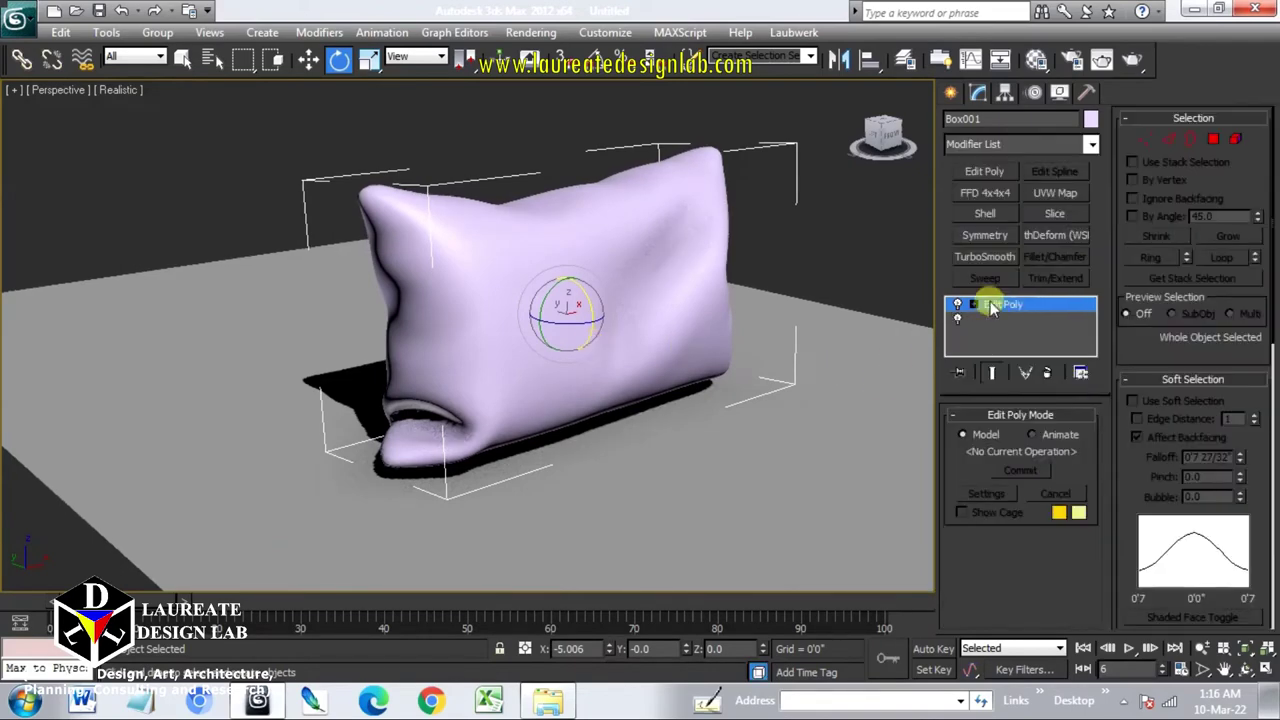
left_click(974, 304)
left_click(990, 318)
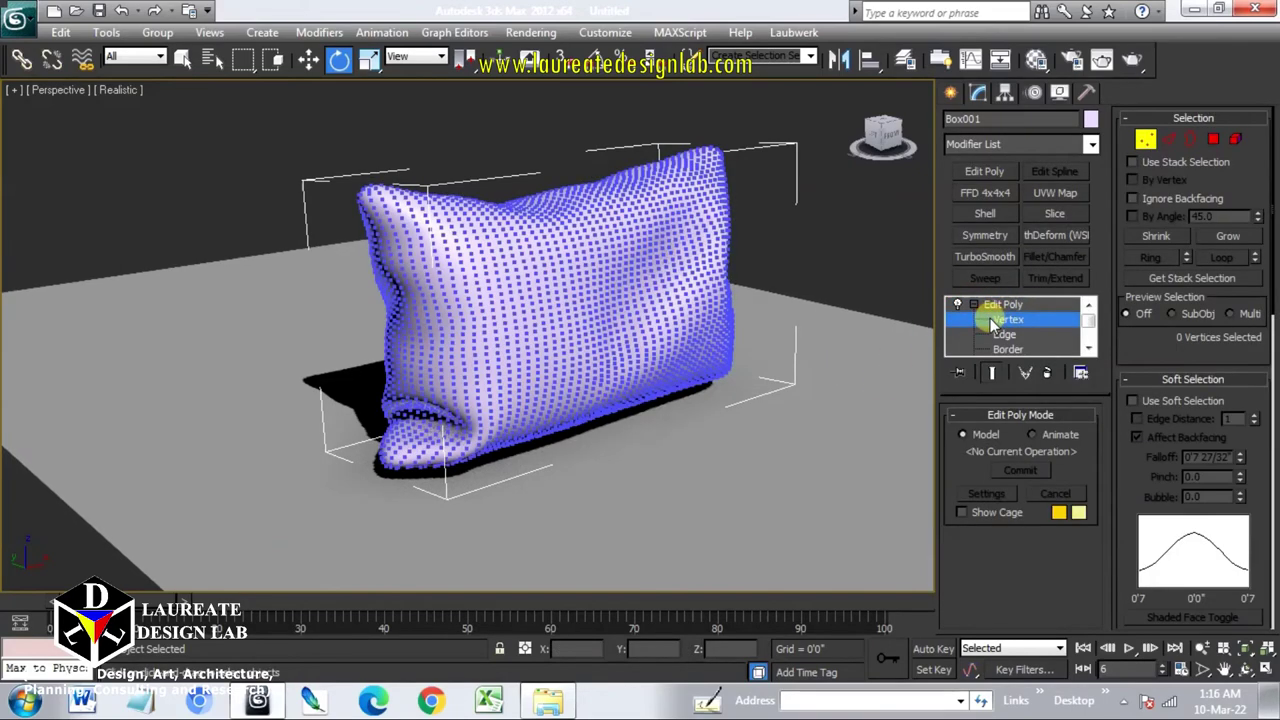
left_click(1136, 401)
left_click_drag(1139, 477, 1226, 405)
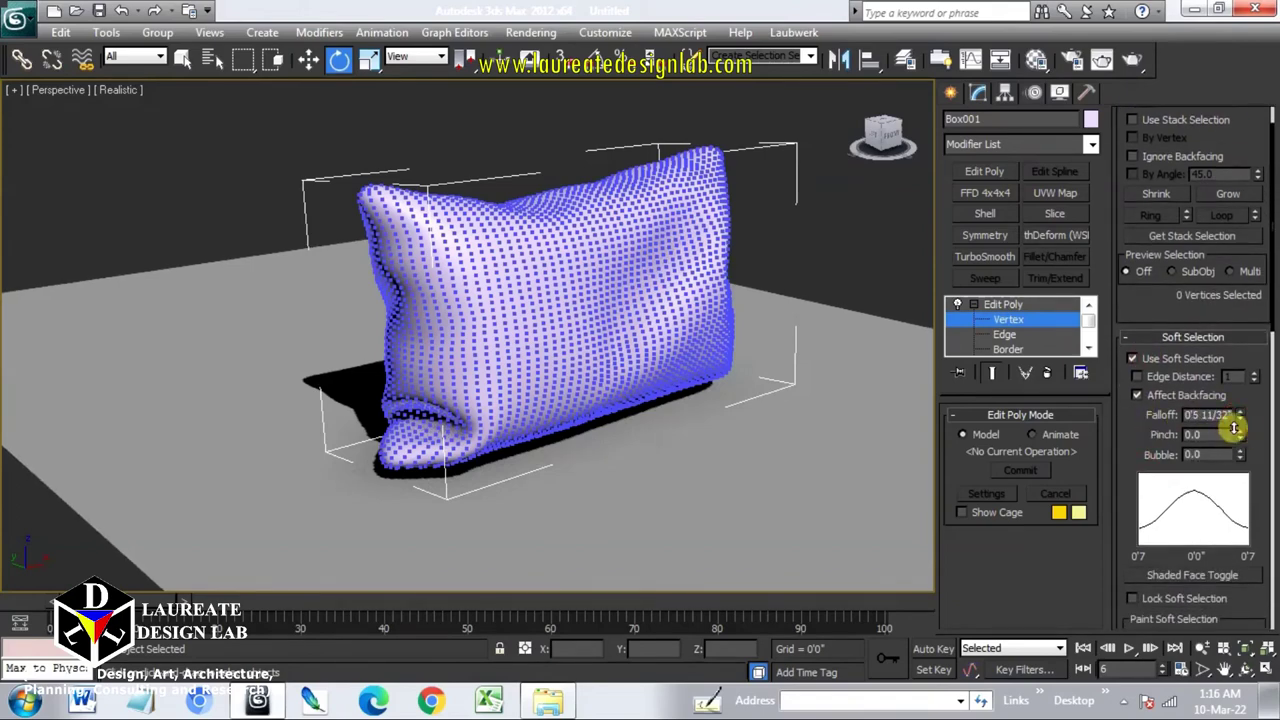
left_click_drag(1237, 420, 1240, 437)
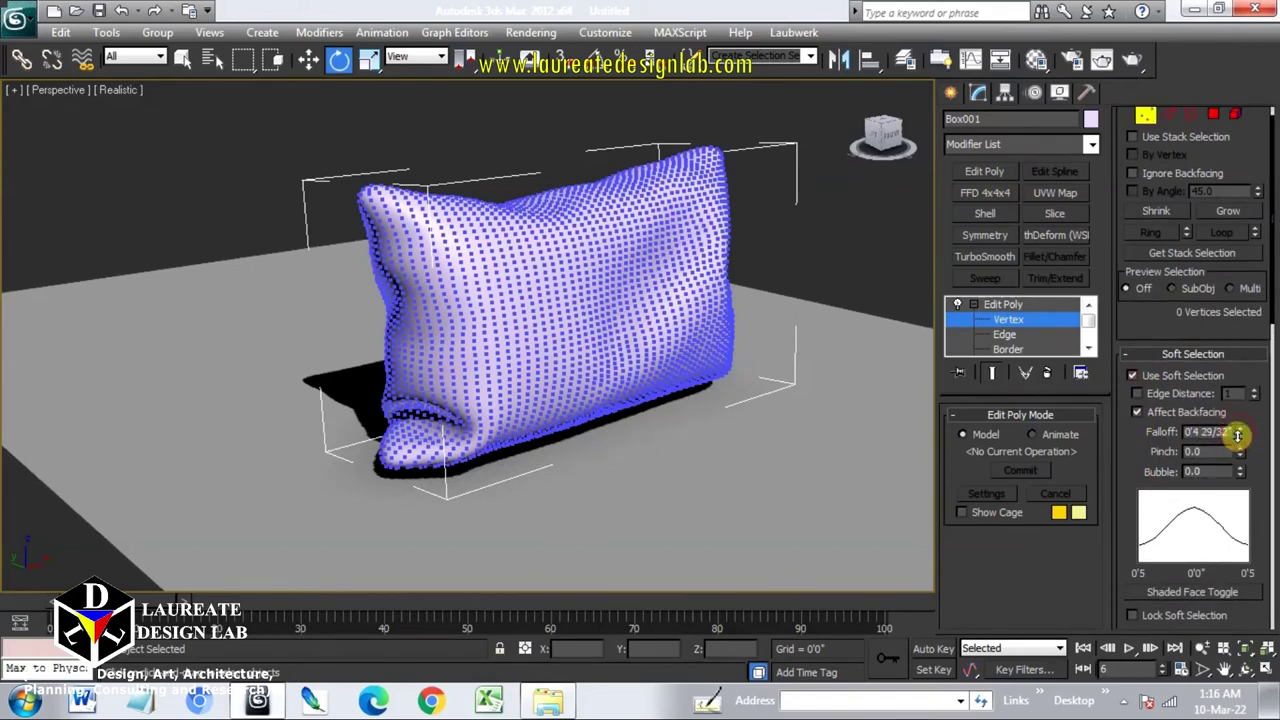
left_click_drag(1158, 455, 1140, 282)
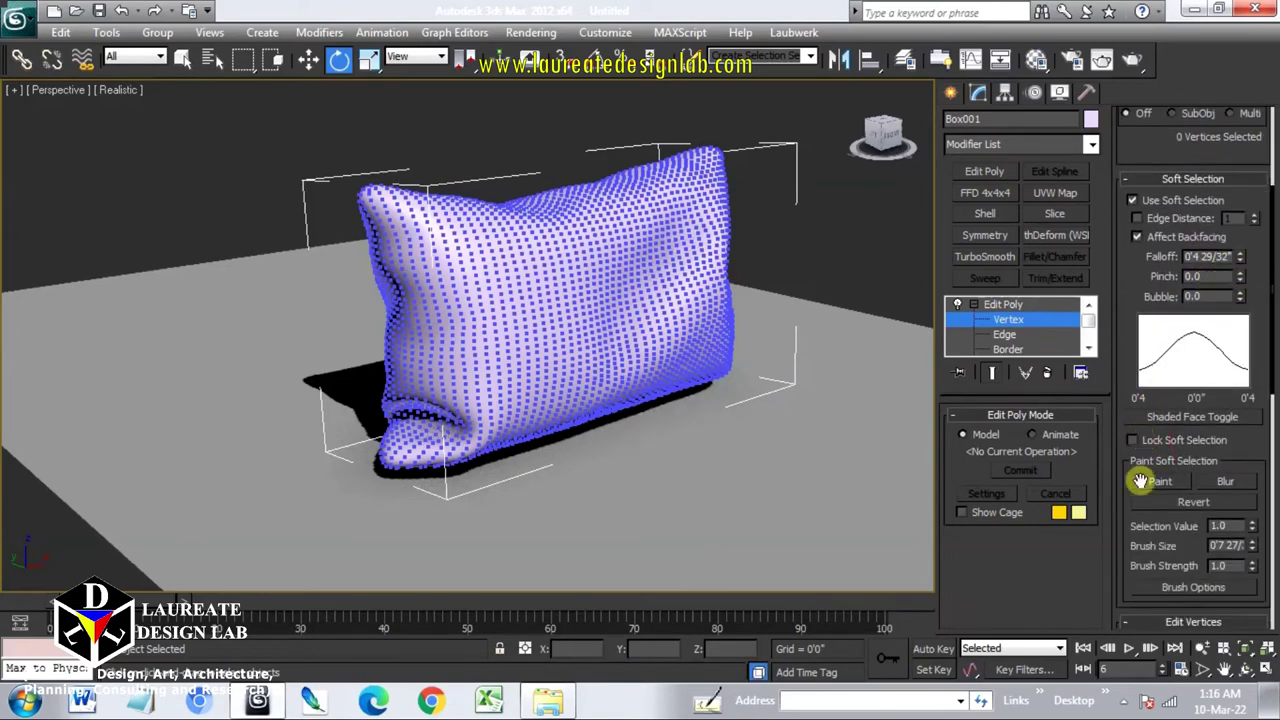
left_click(1156, 482)
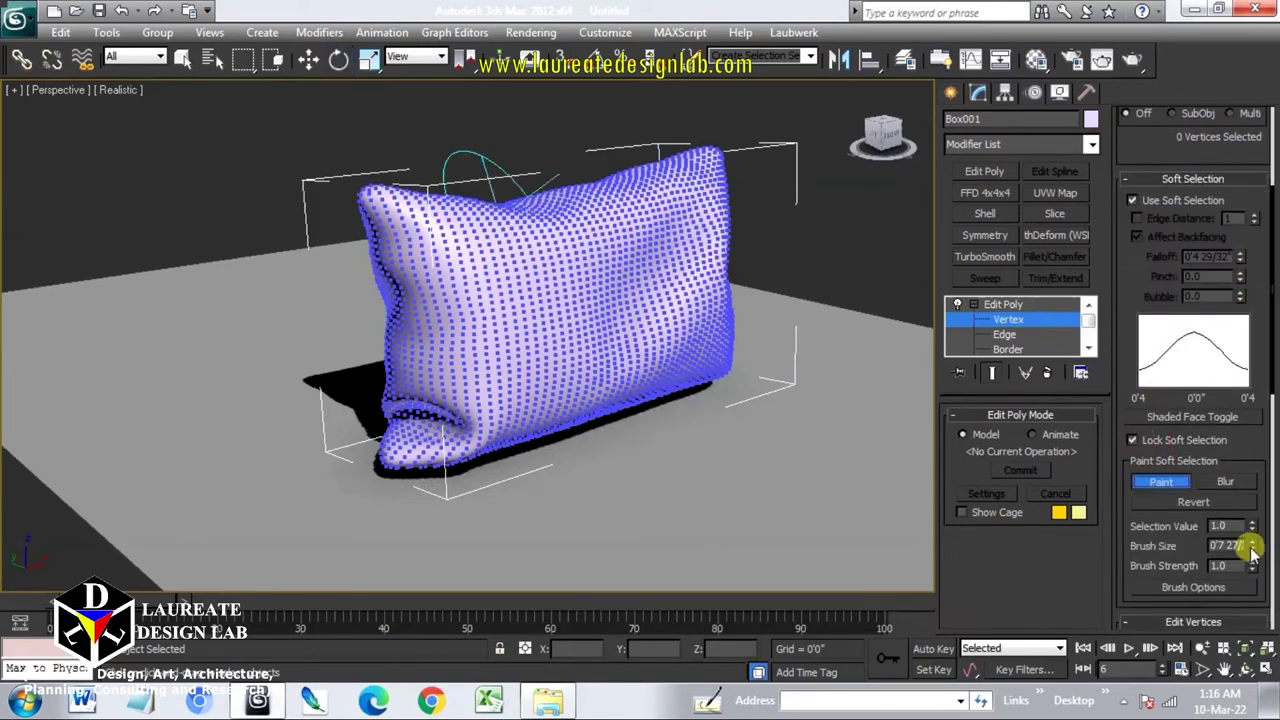
left_click_drag(1252, 548, 1252, 565)
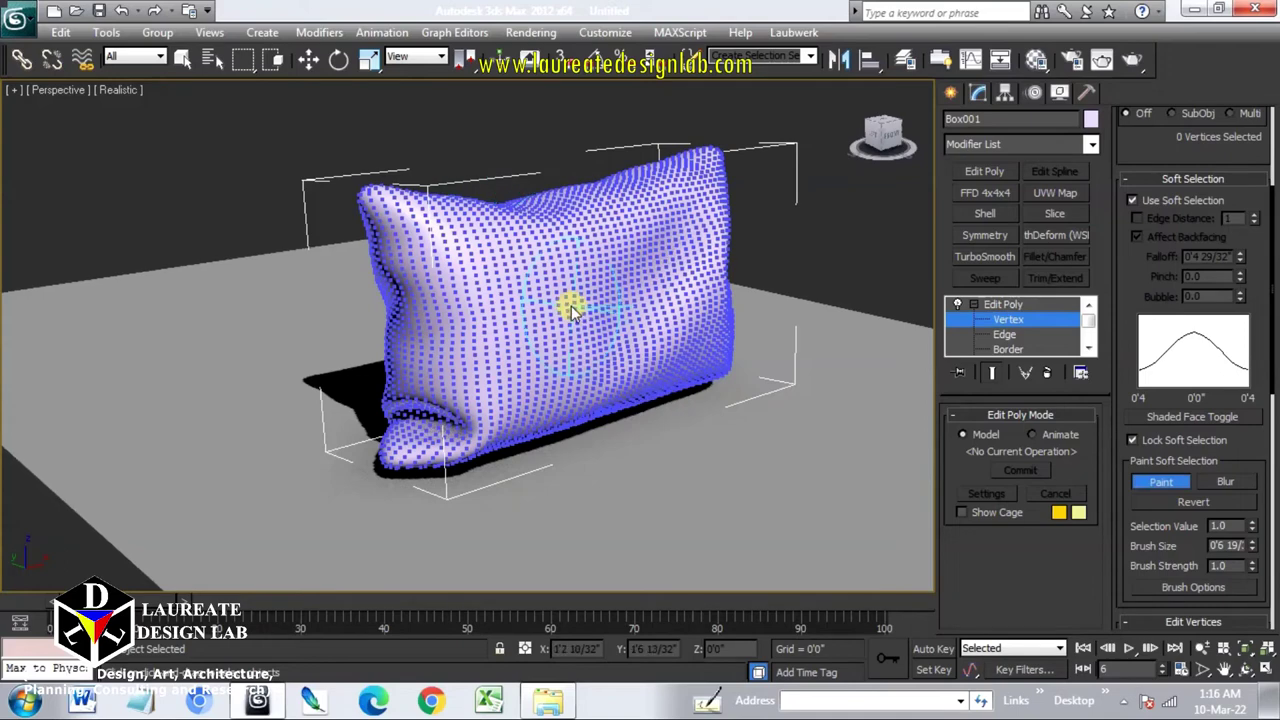
- Paint a soft selection on the pillow's left end and push those vertices
mouse_move(400, 286)
left_mouse_down()
mouse_move(493, 290)
mouse_move(557, 255)
mouse_move(510, 280)
left_mouse_up()
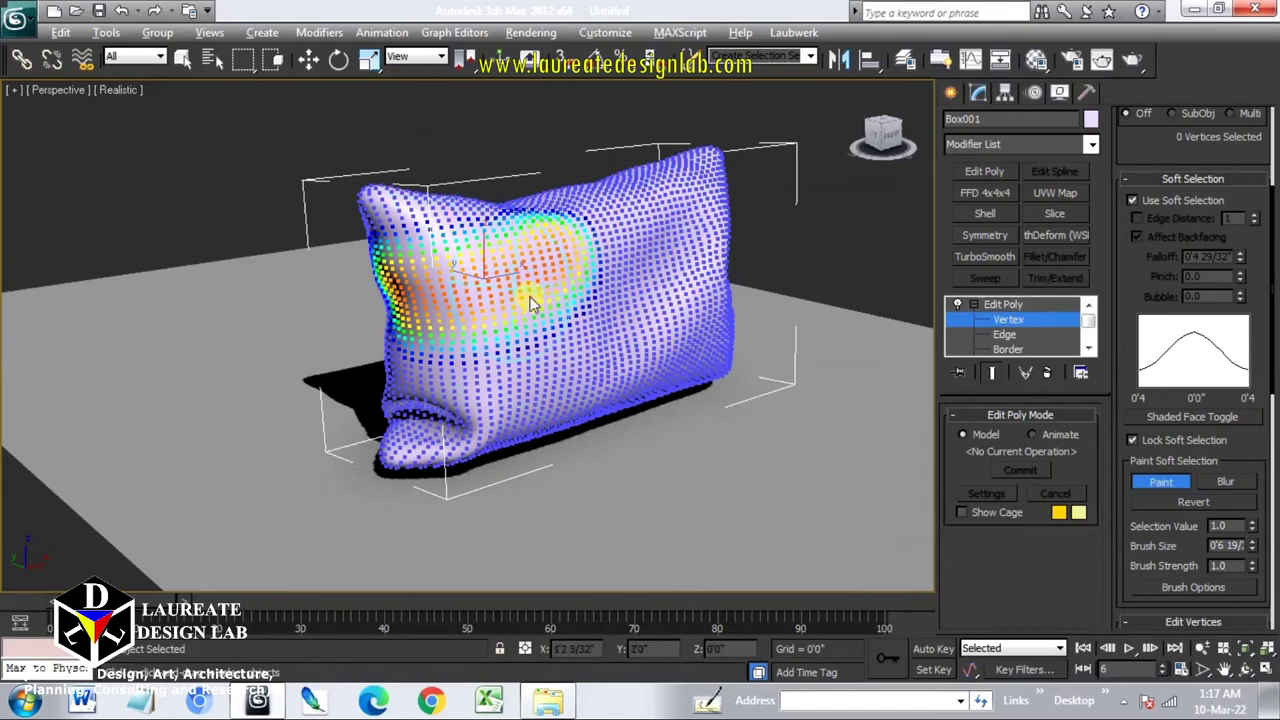
mouse_move(528, 290)
middle_mouse_down("alt")
mouse_move(560, 315)
mouse_move(560, 300)
middle_mouse_up("alt")
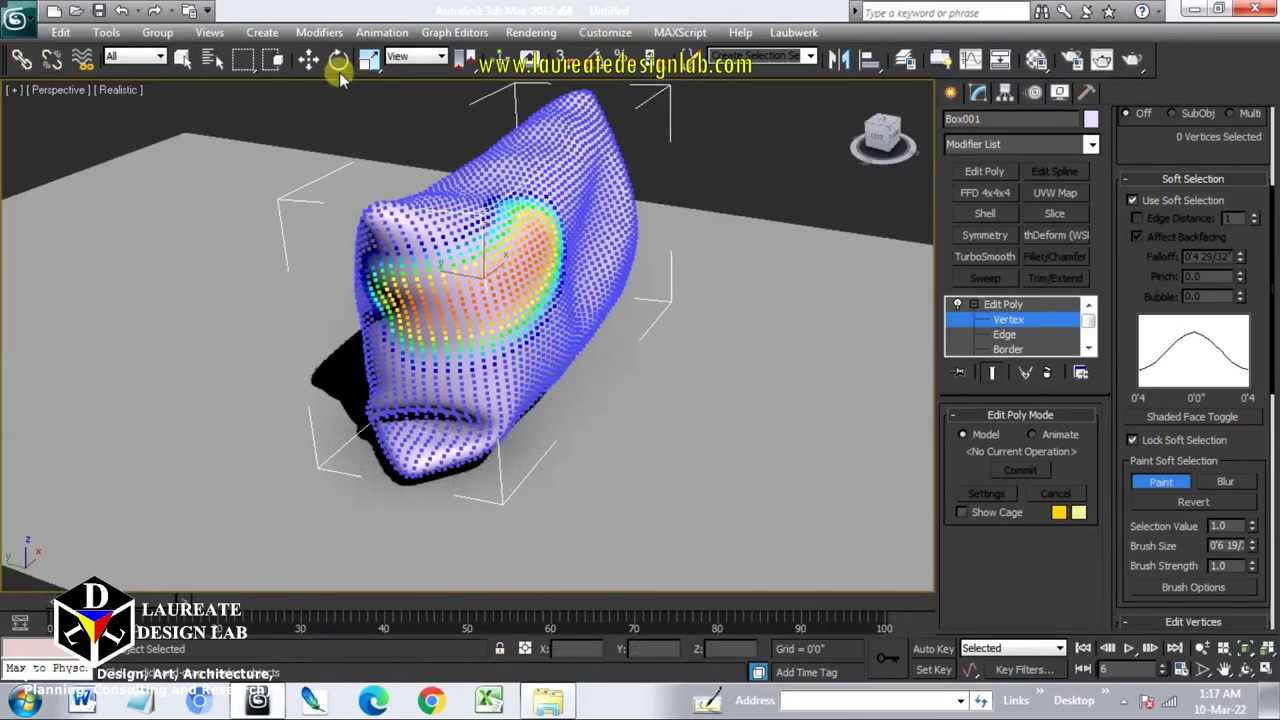
left_click(308, 59)
left_click_drag(511, 222, 529, 276)
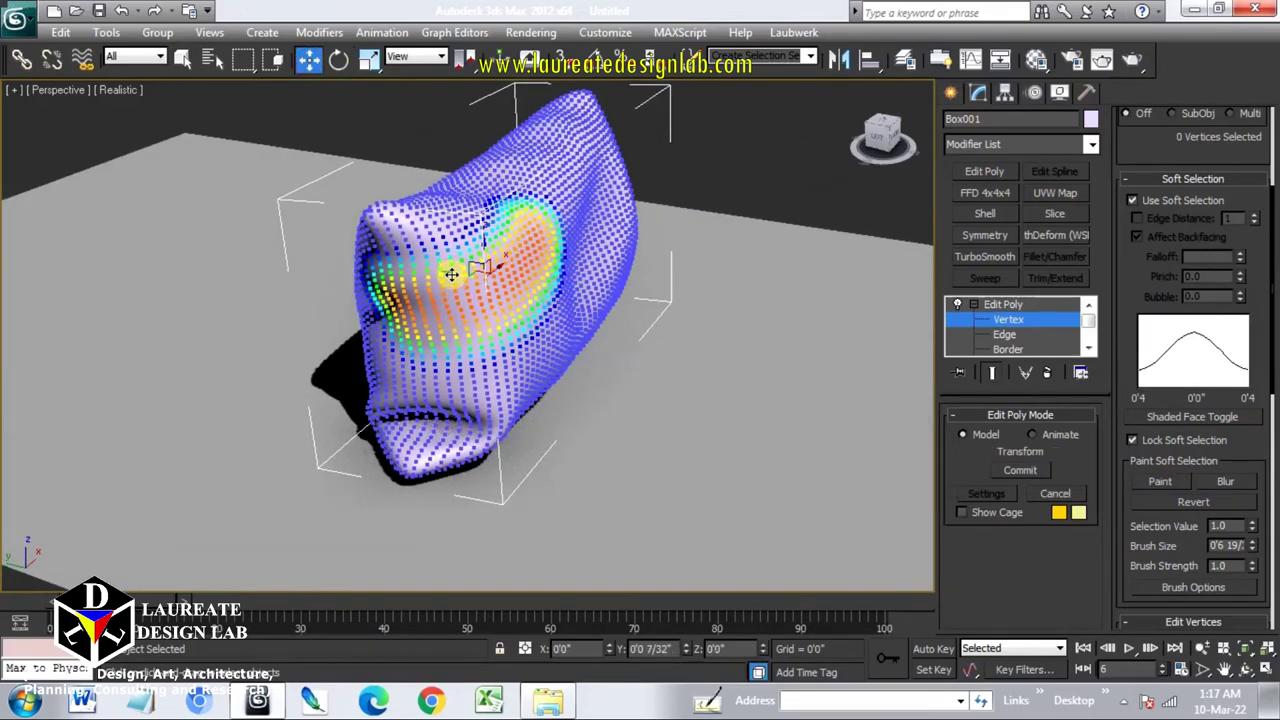
middle_click_drag(529, 276, 1110, 493, "alt")
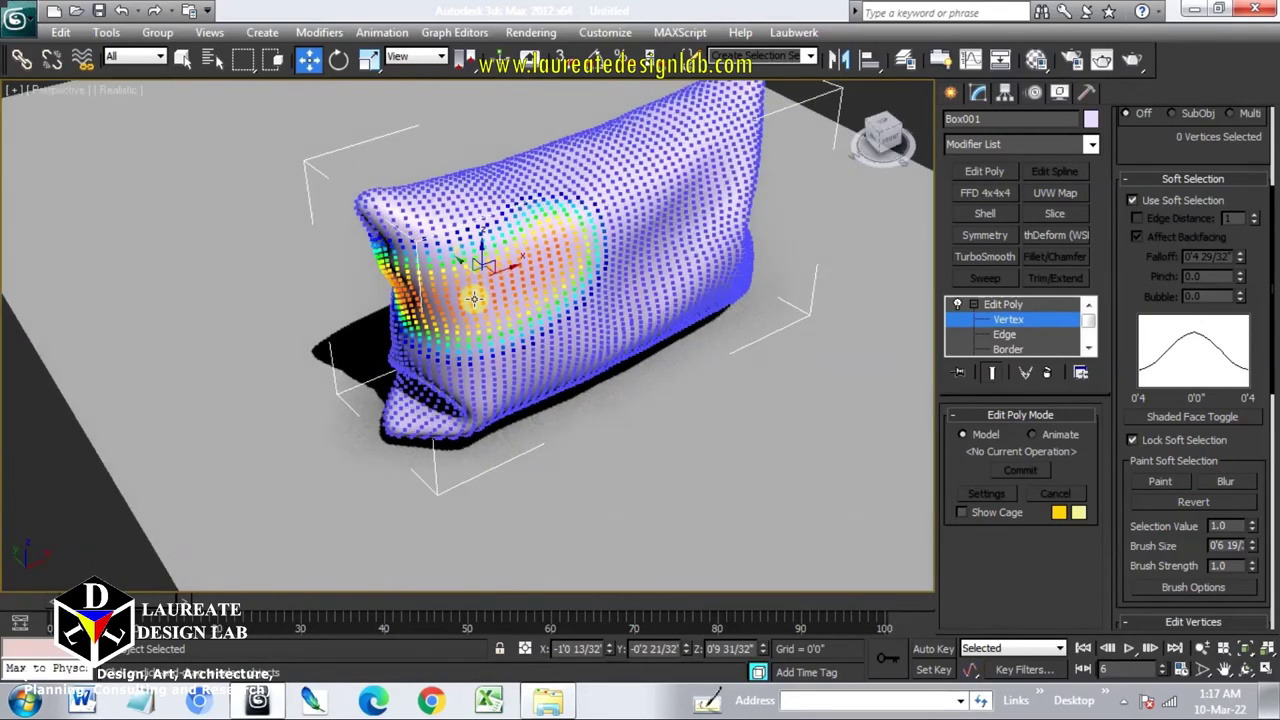
- Paint a soft-selected patch on the upper right, nudge it, then turn soft selection off
left_click(1160, 481)
mouse_move(580, 246)
left_mouse_down()
mouse_move(716, 176)
mouse_move(735, 215)
left_mouse_up()
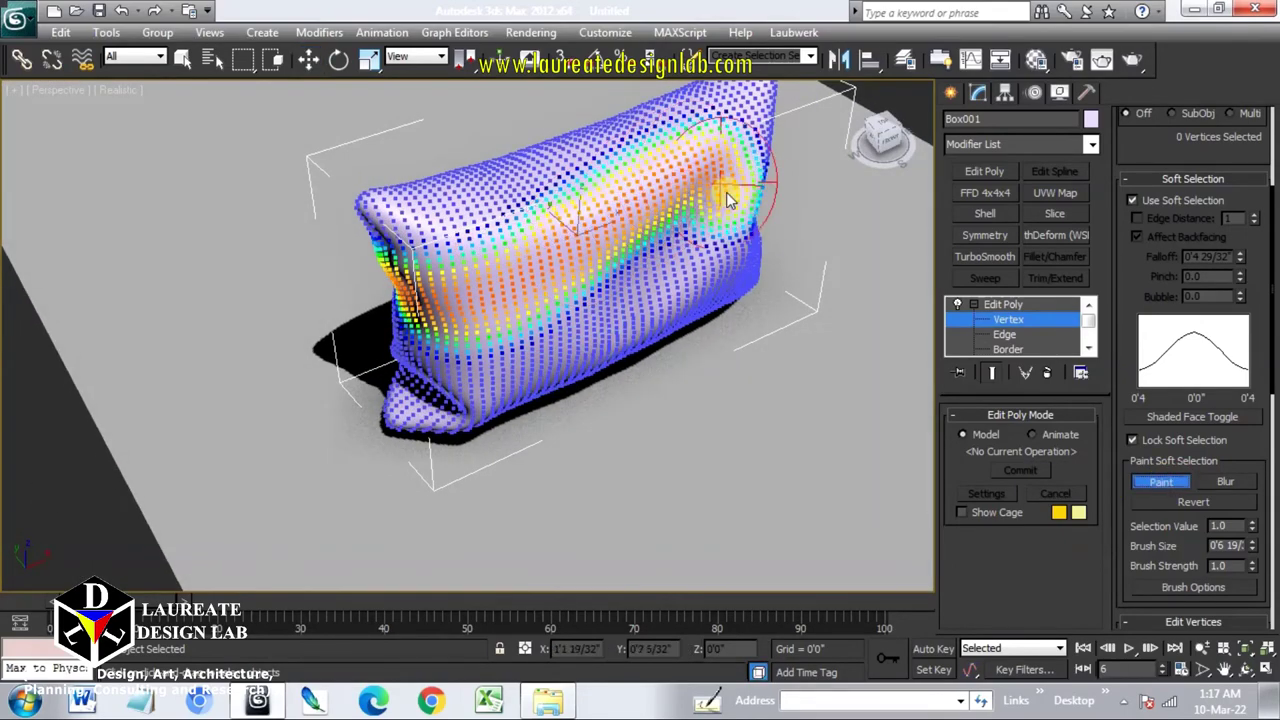
left_click(1170, 441)
key("w")
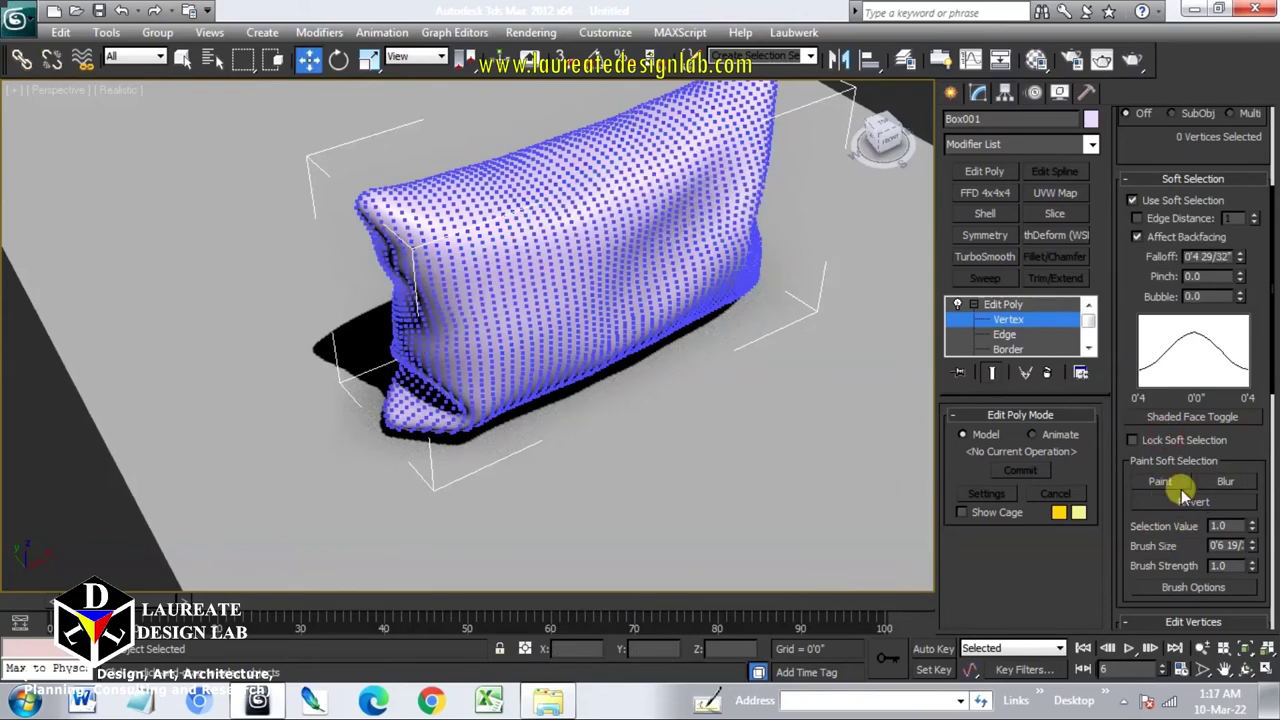
left_click(1160, 481)
mouse_move(634, 177)
left_mouse_down()
mouse_move(708, 145)
mouse_move(725, 165)
left_mouse_up()
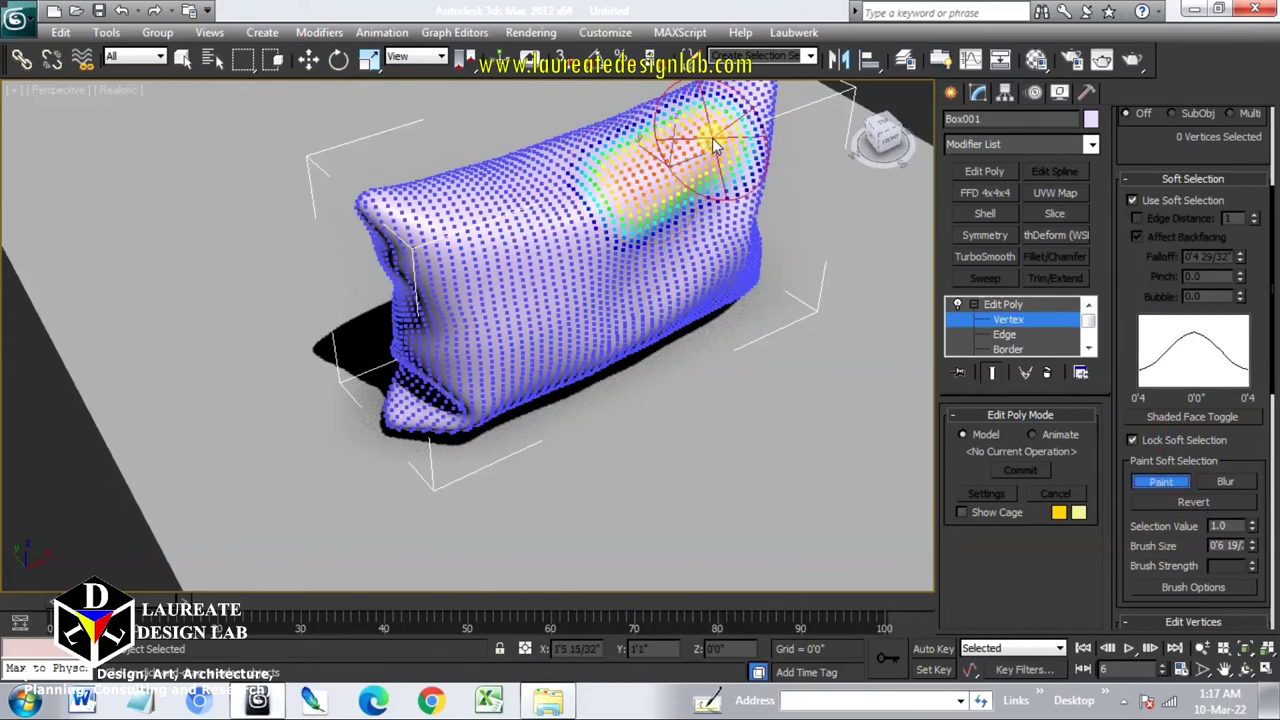
left_click(309, 59)
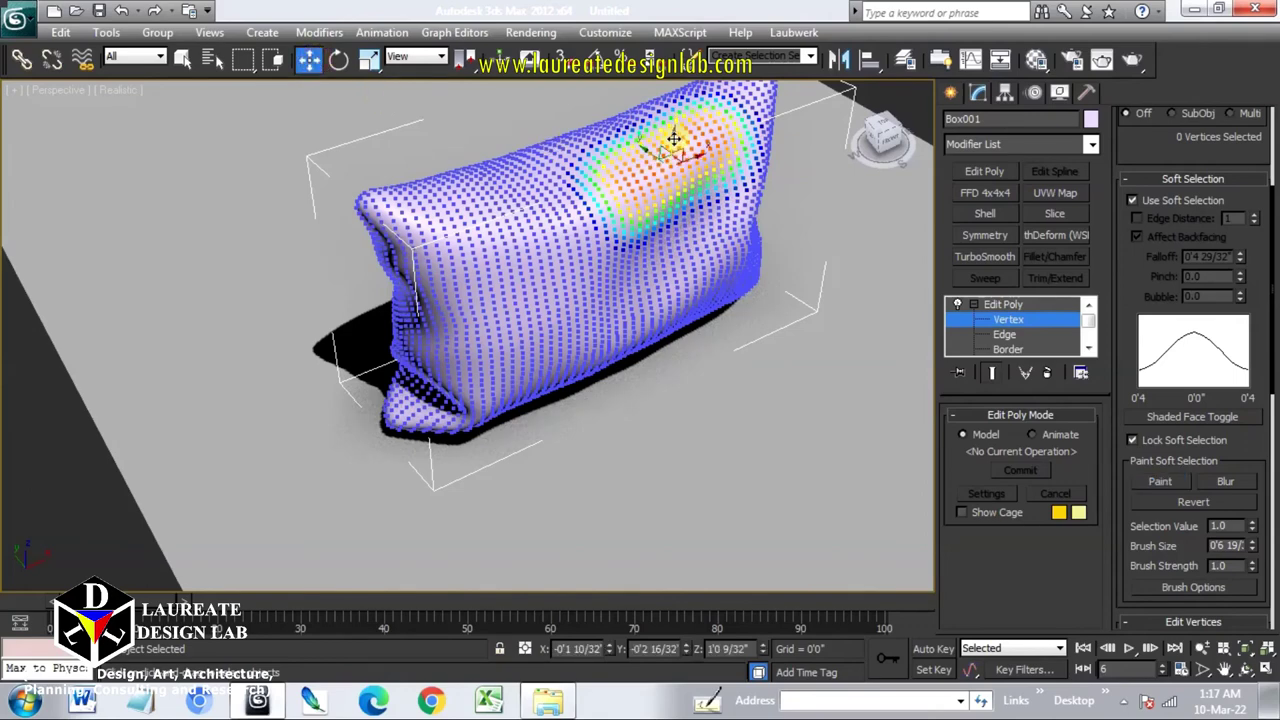
left_click_drag(674, 140, 640, 152)
left_click(1133, 200)
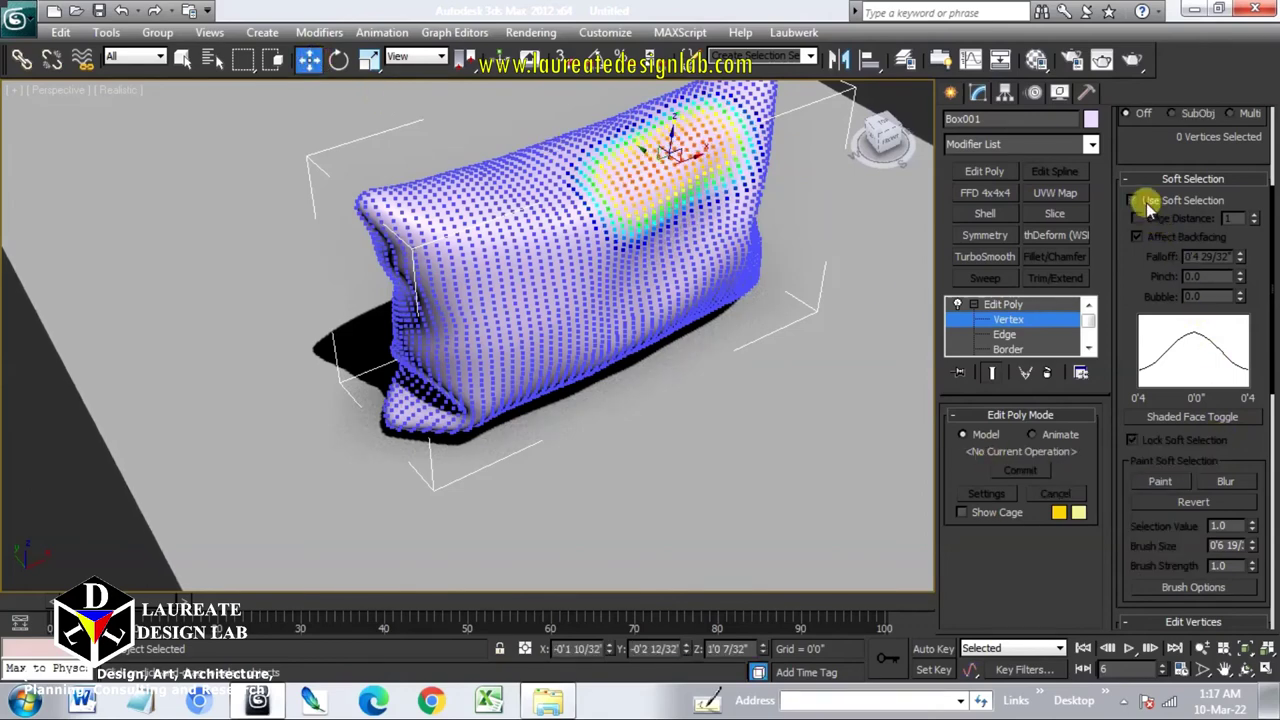
middle_click_drag(663, 266, 612, 345)
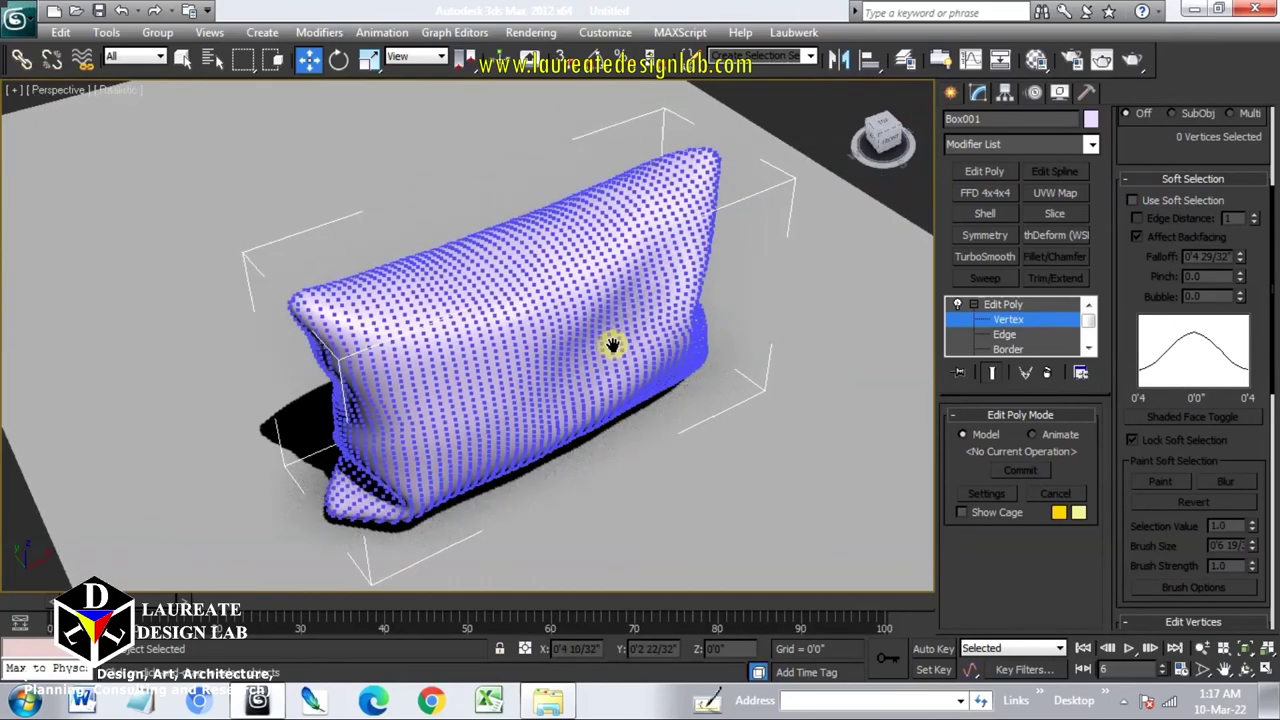
- Return to Edit Poly object level, deselect the pillow and turn off Edged Faces
left_click(1000, 304)
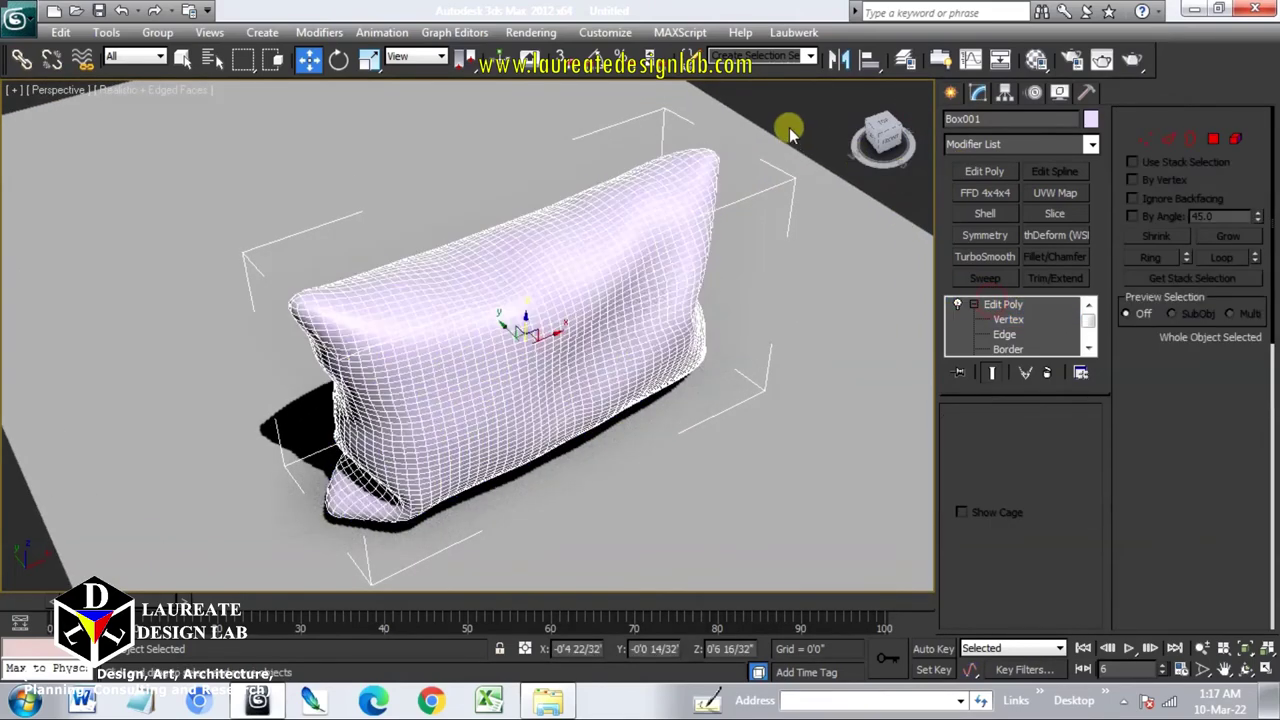
left_click(790, 133)
key("F4")
- Pan, orbit to a frontal view and zoom in on the lavender pillow on the ground plane
middle_click_drag(663, 266, 605, 355)
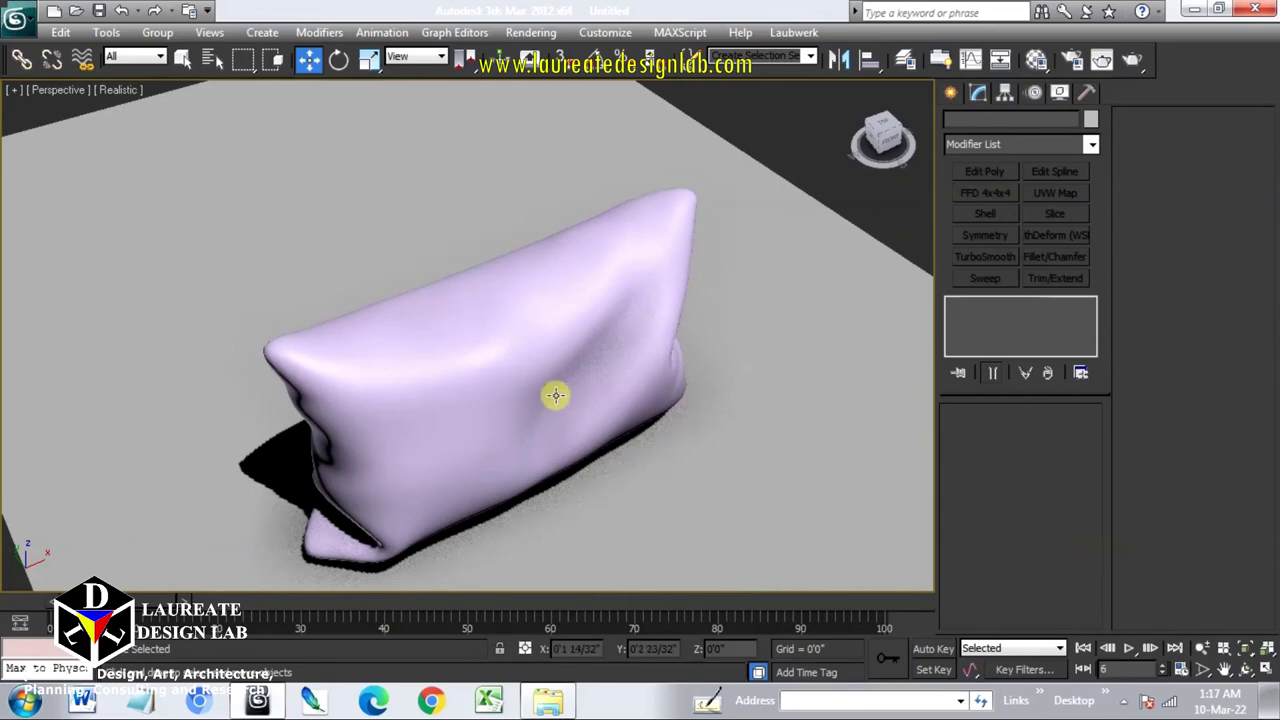
middle_click_drag(556, 395, 556, 359, "alt")
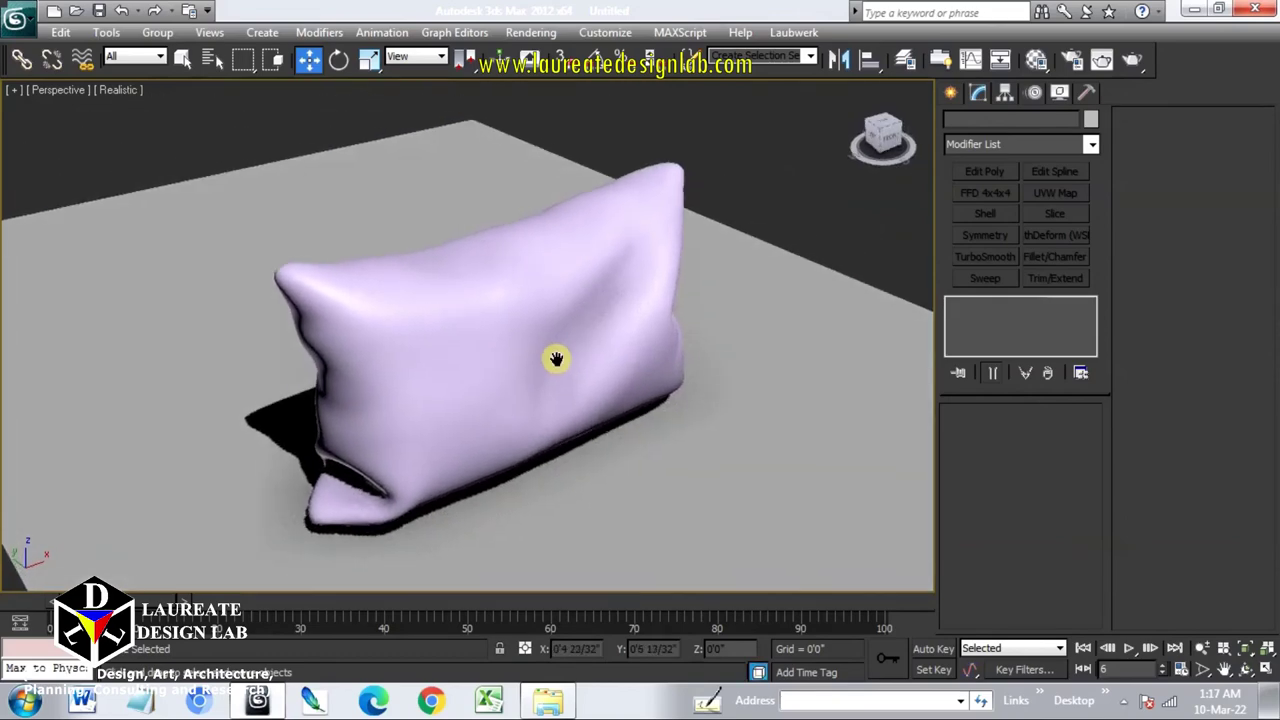
scroll(558, 357, "up", 3)
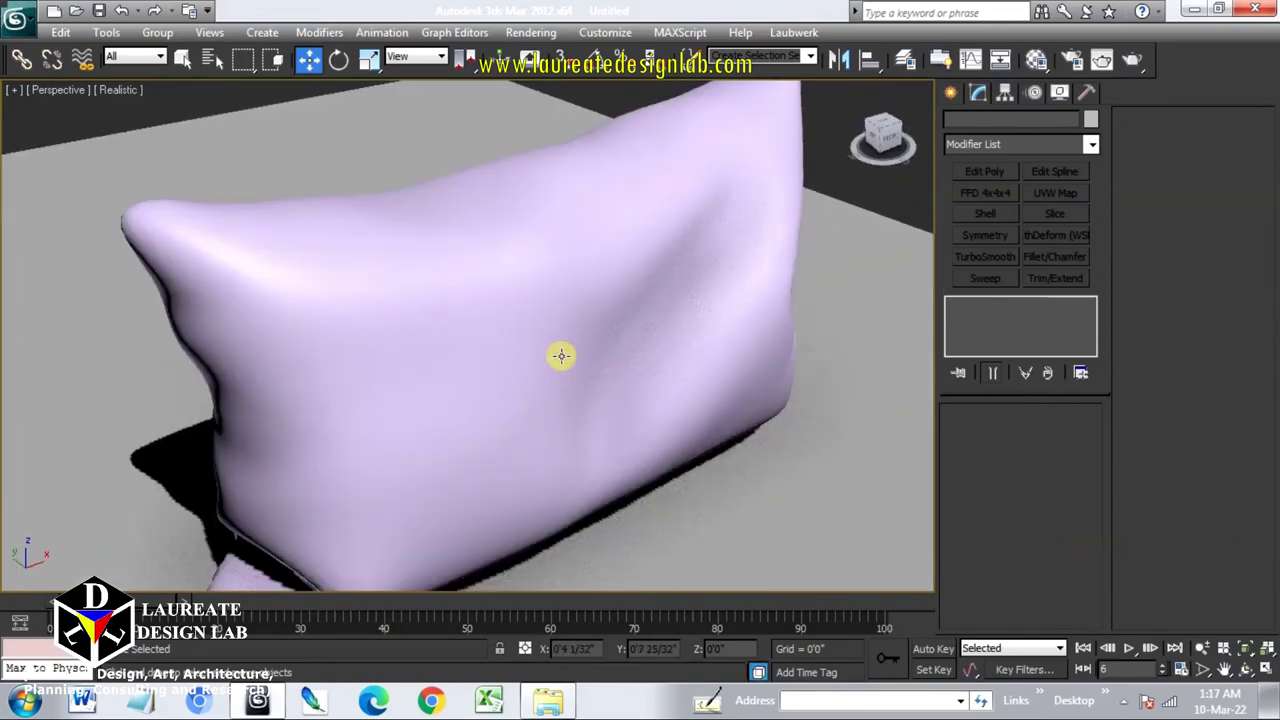